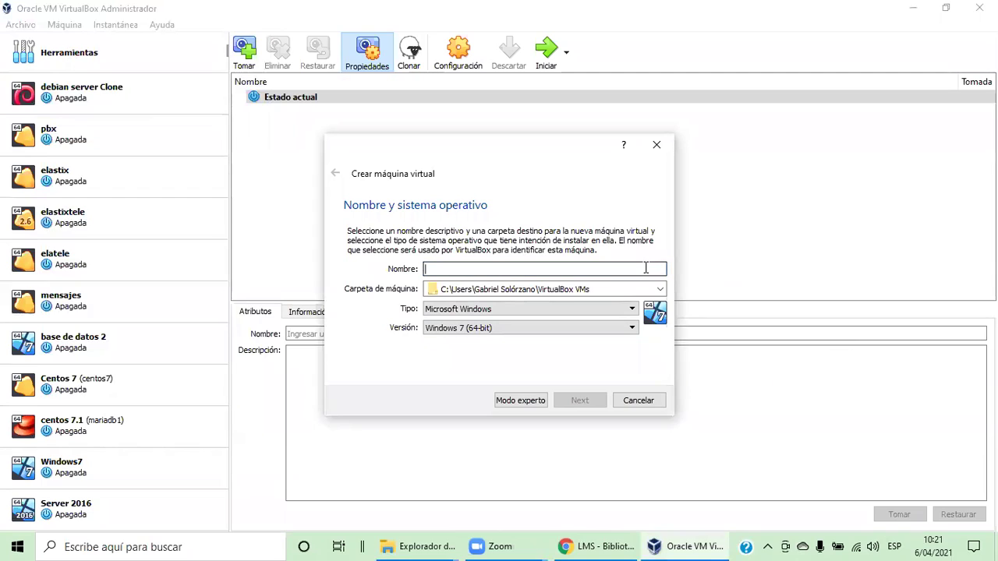
Enter 'Win7Siloe' as the machine name, keeping Microsoft Windows, Windows 7 (64-bit)
text(Win)
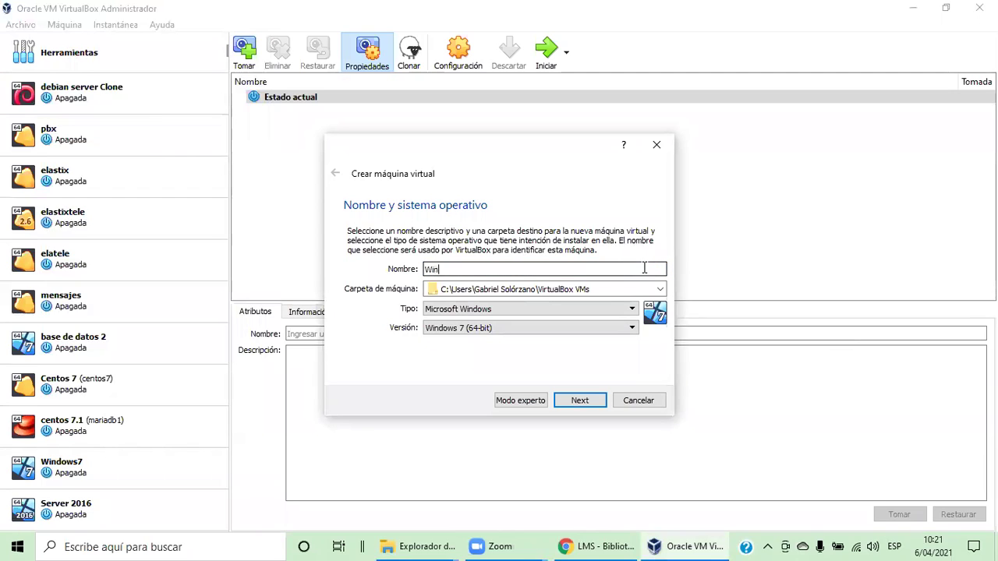
text(7Siloe)
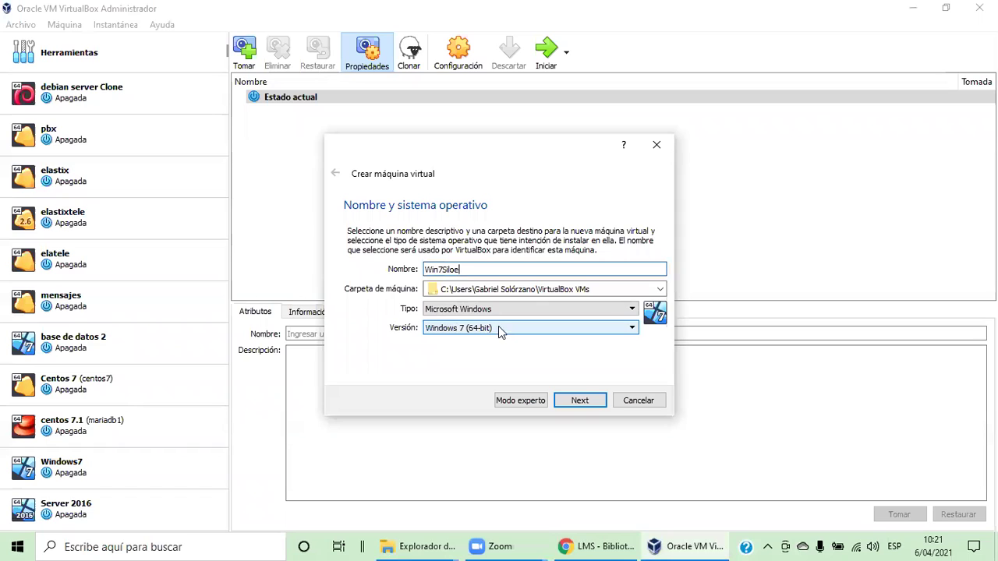
Advance to the memory size page showing 2048 MB, then bring up the taskbar menu
click(577, 400)
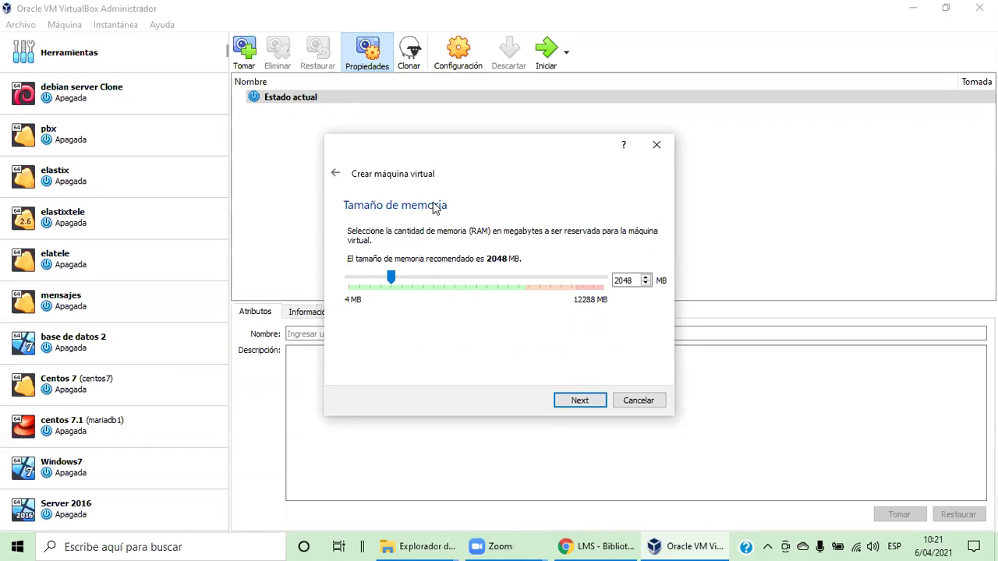
right_click(733, 543)
key(Escape)
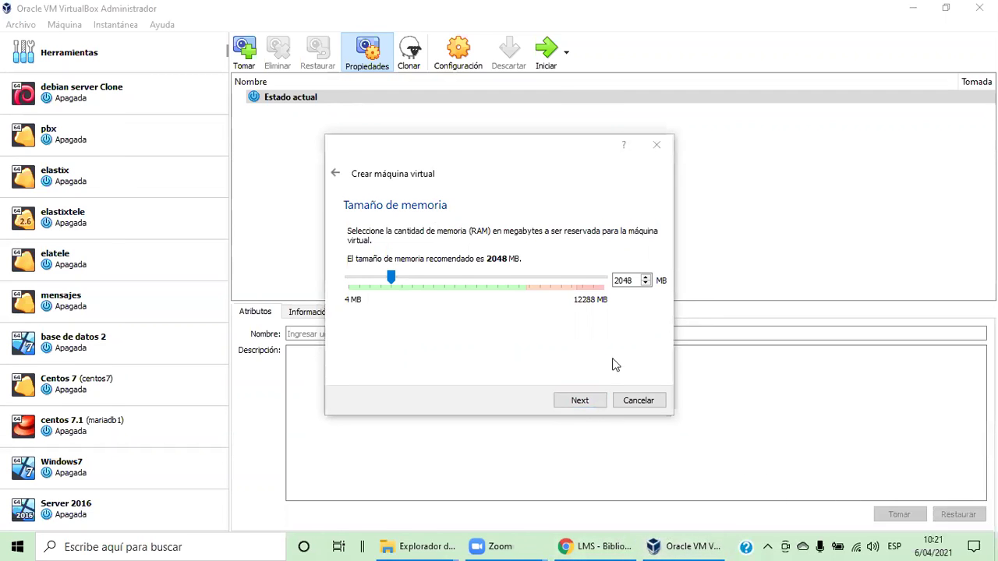
key(ctrl+shift+Escape)
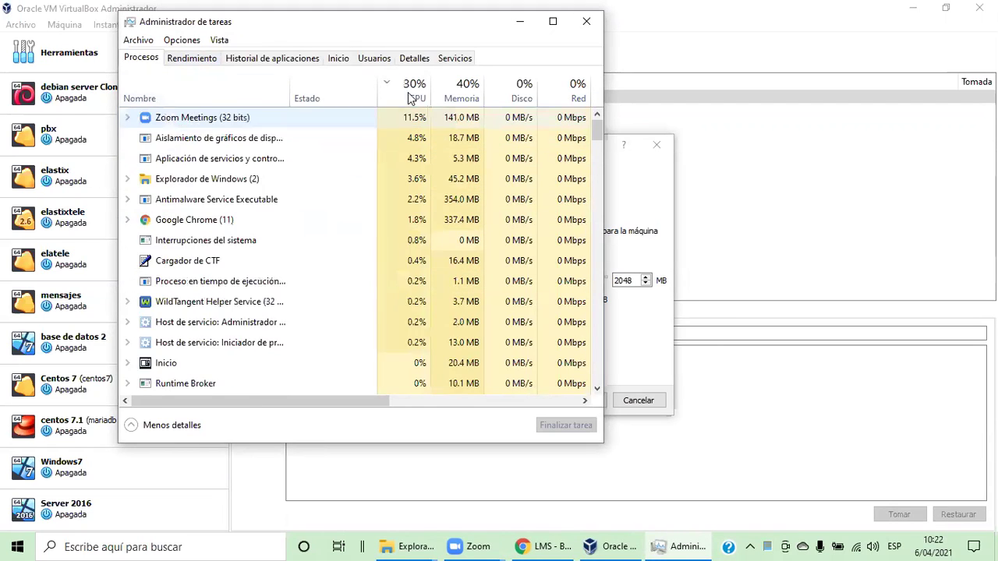
click(192, 59)
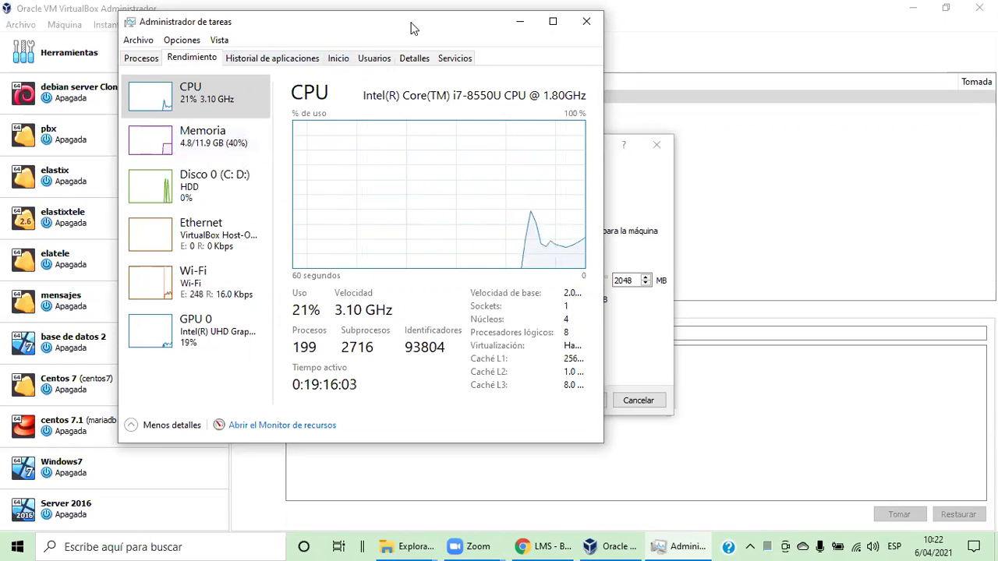
click(530, 25)
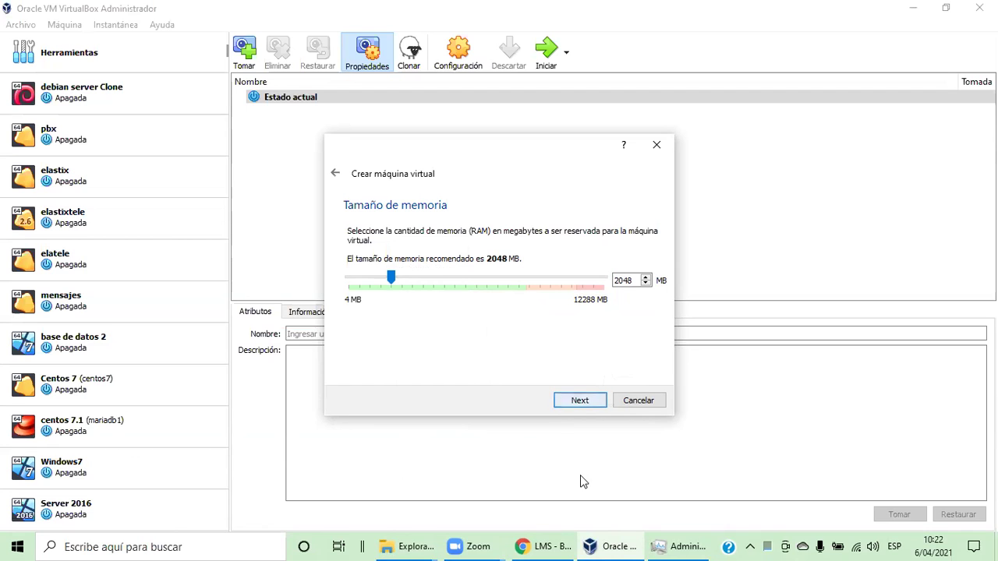
click(674, 544)
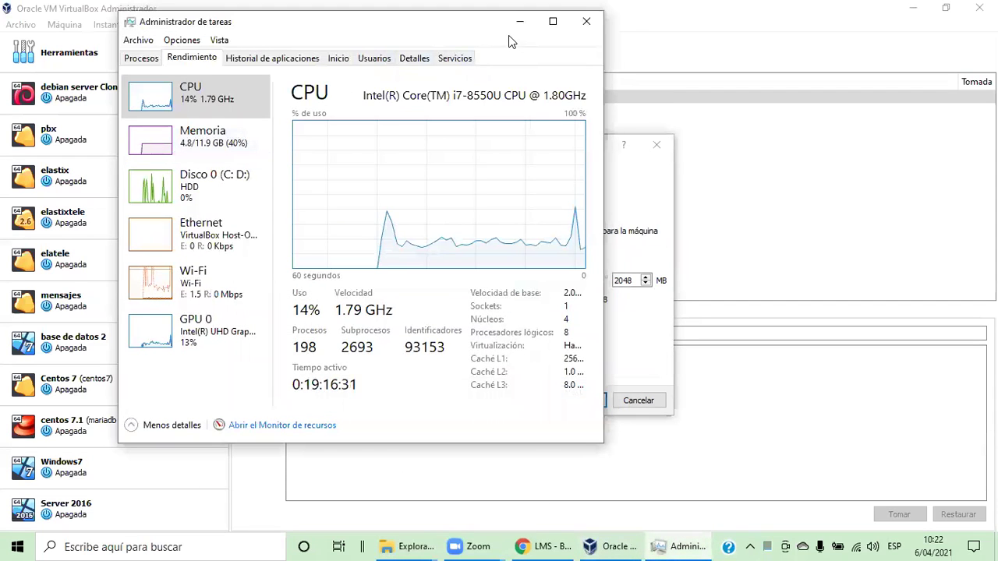
click(517, 24)
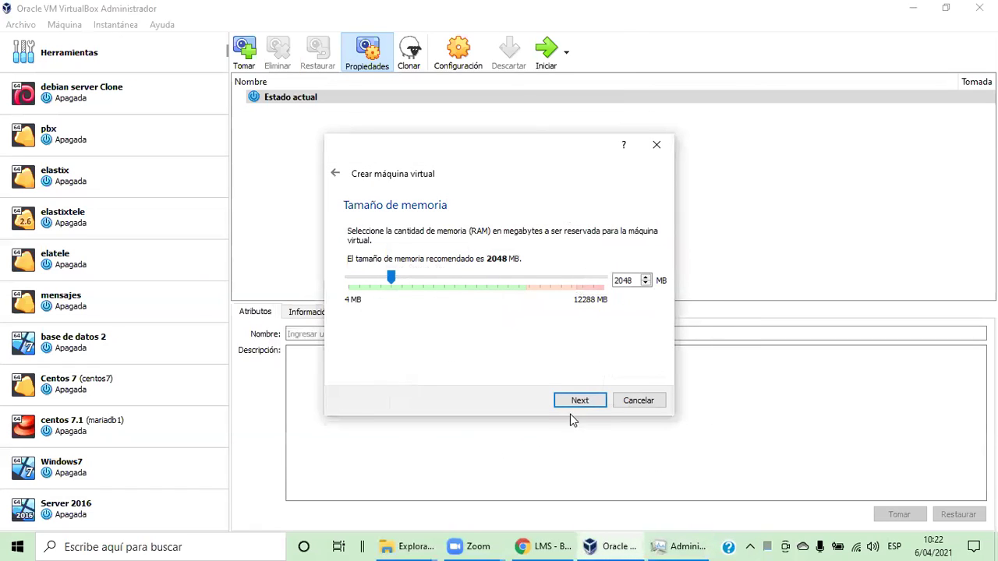
Keep 2048 MB memory, choose to create a new virtual hard disk, and keep VDI
click(579, 402)
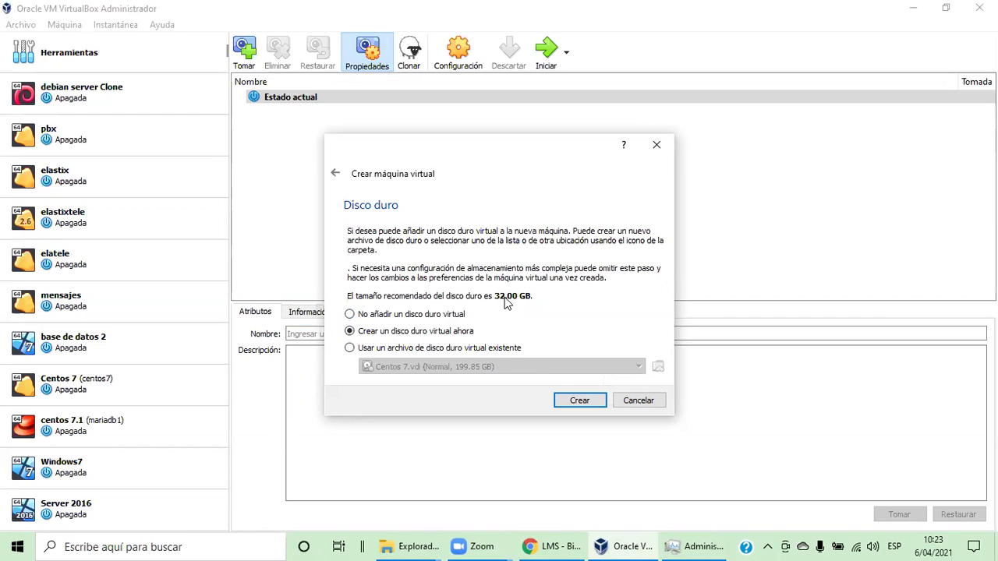
click(570, 400)
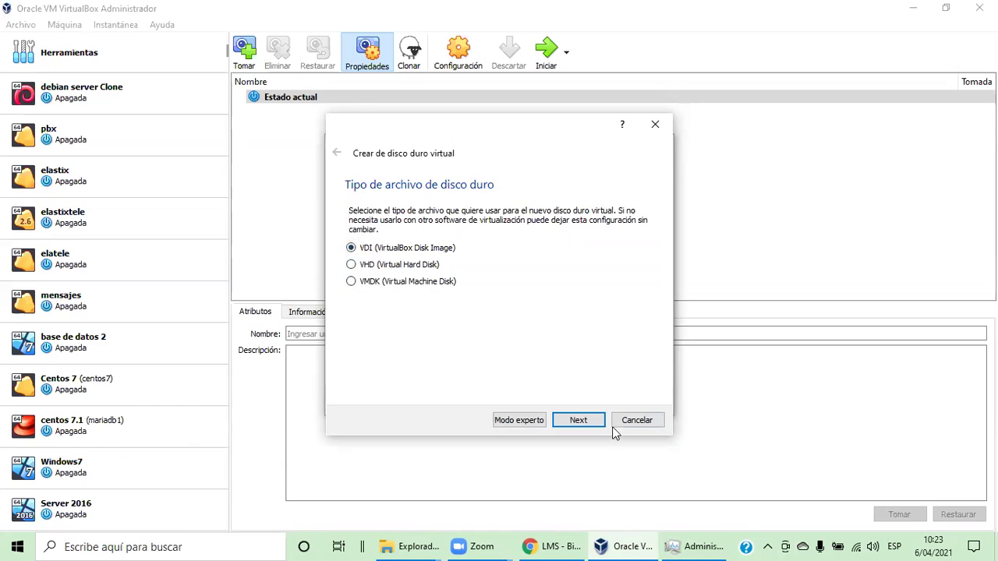
click(586, 422)
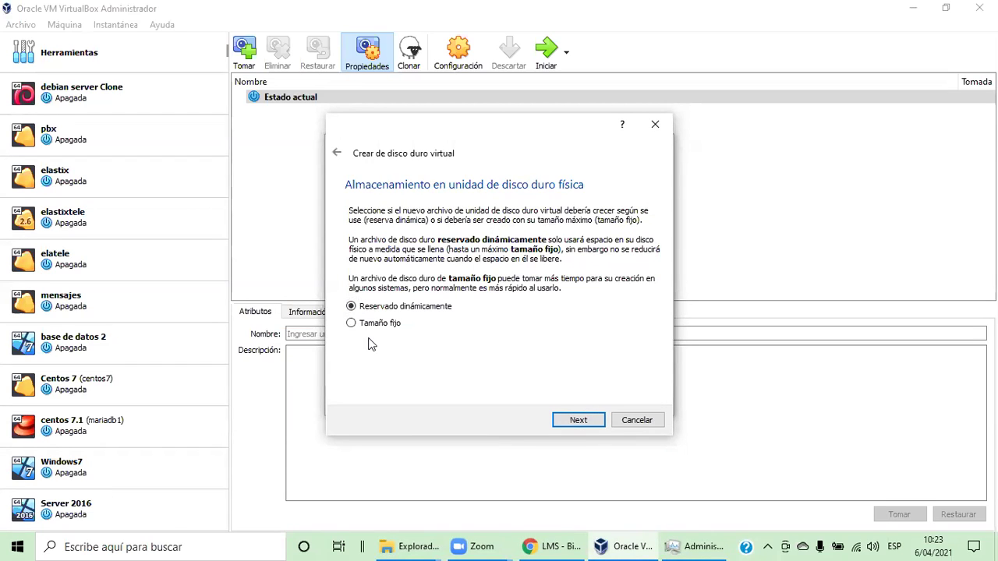
Keep dynamic allocation for the VDI disk and continue to location and size
click(353, 324)
click(591, 57)
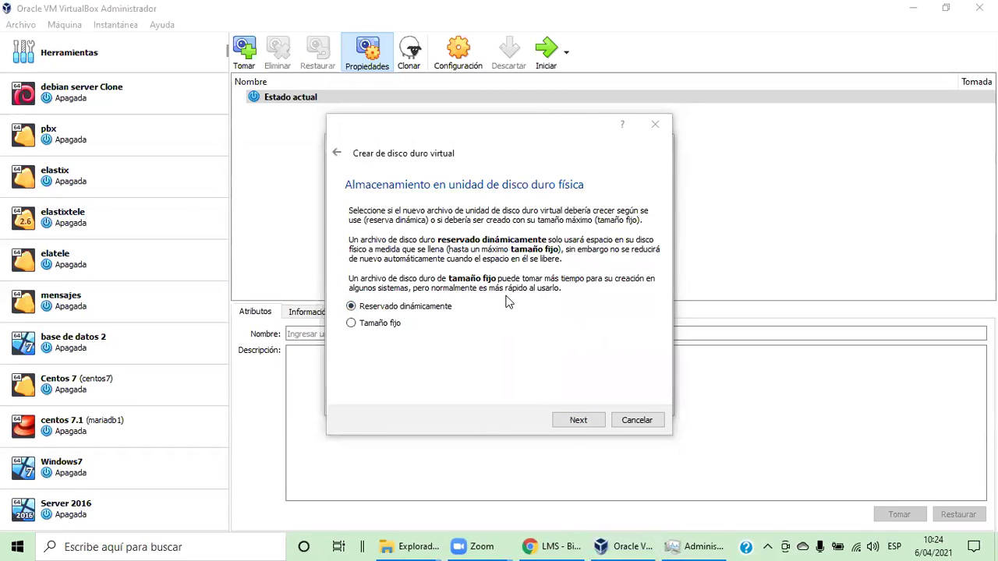
click(524, 339)
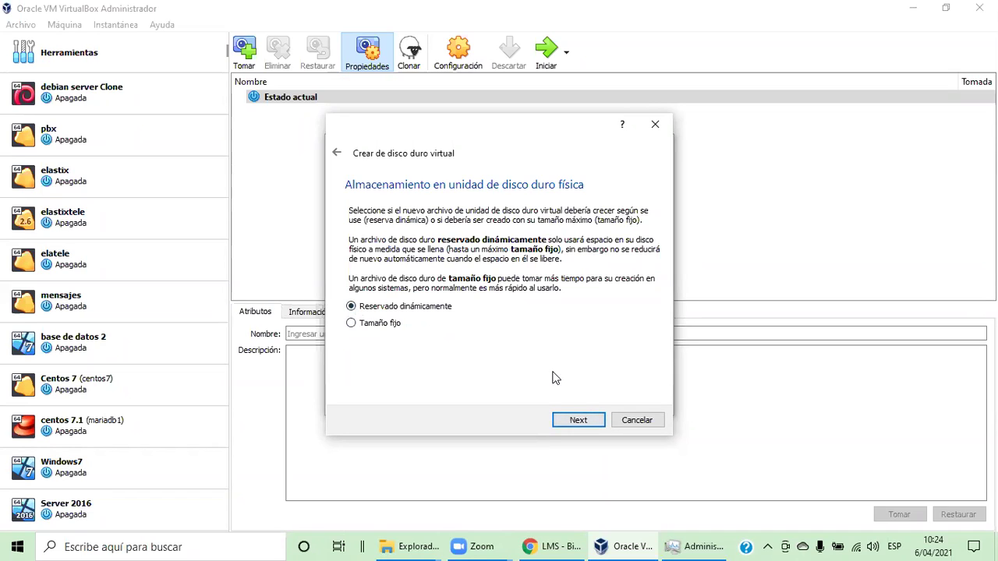
click(581, 421)
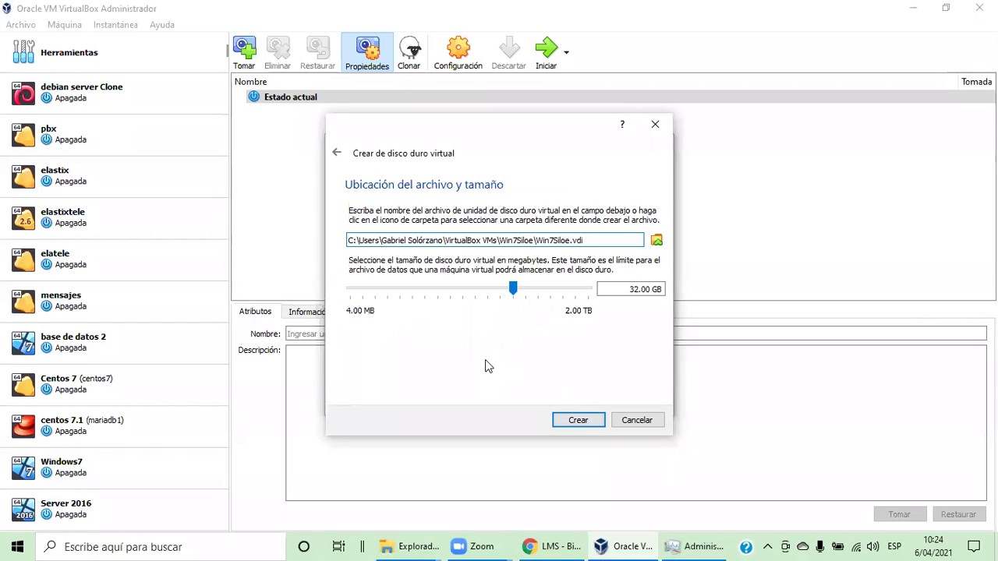
Set the Win7Siloe.vdi disk size to 56 GB and create the disk
click(544, 108)
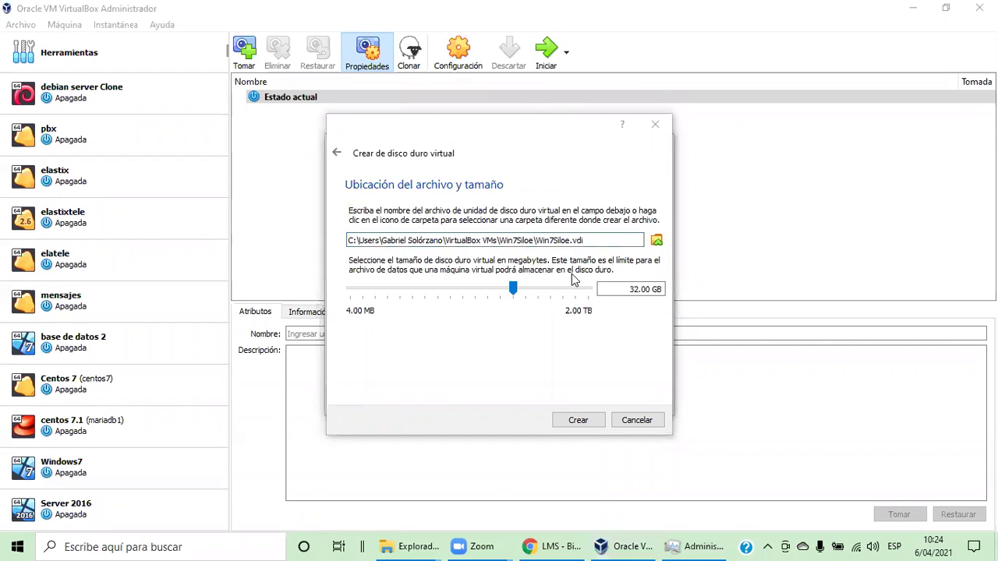
drag(515, 291, 583, 301)
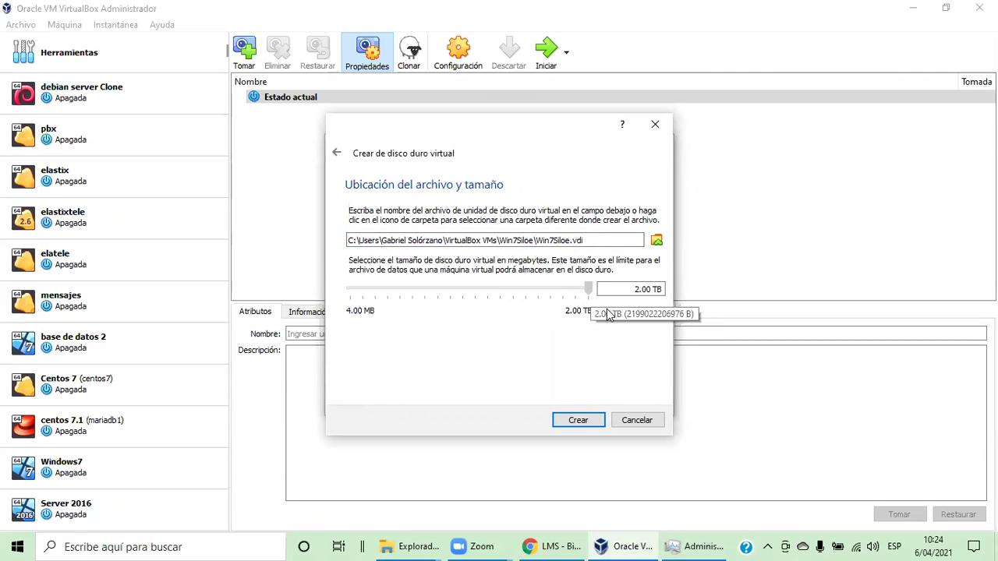
click(525, 307)
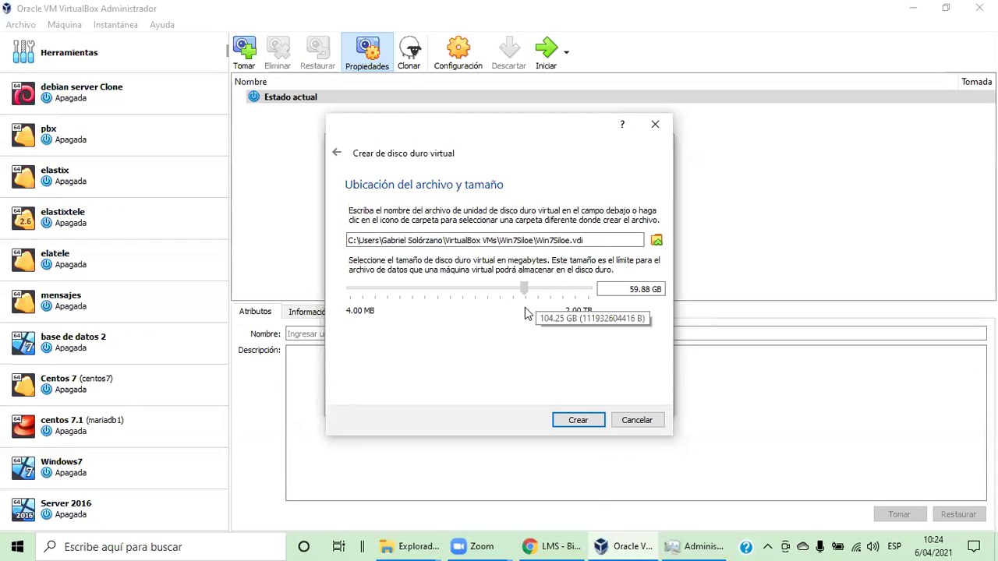
click(522, 313)
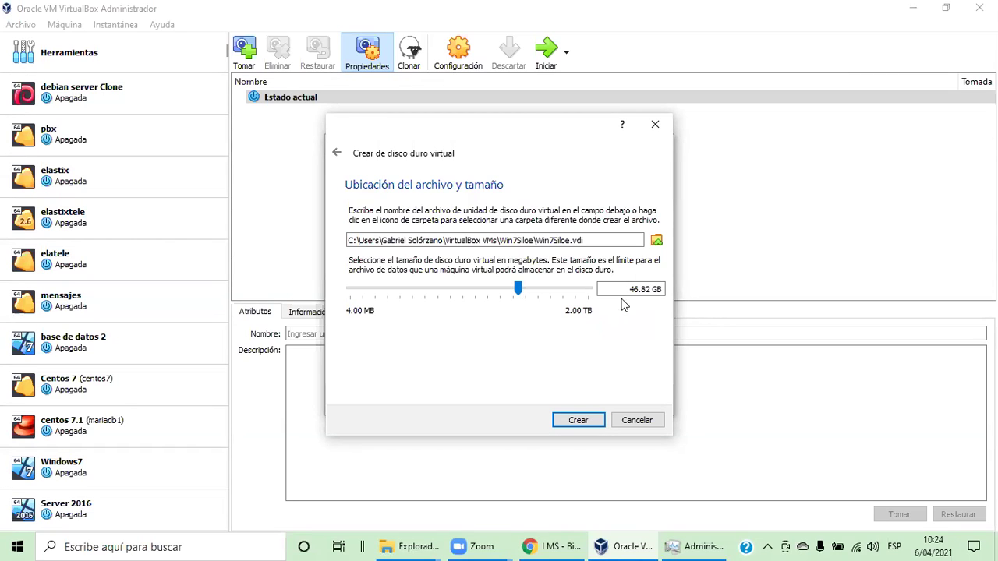
double_click(639, 289)
text(56)
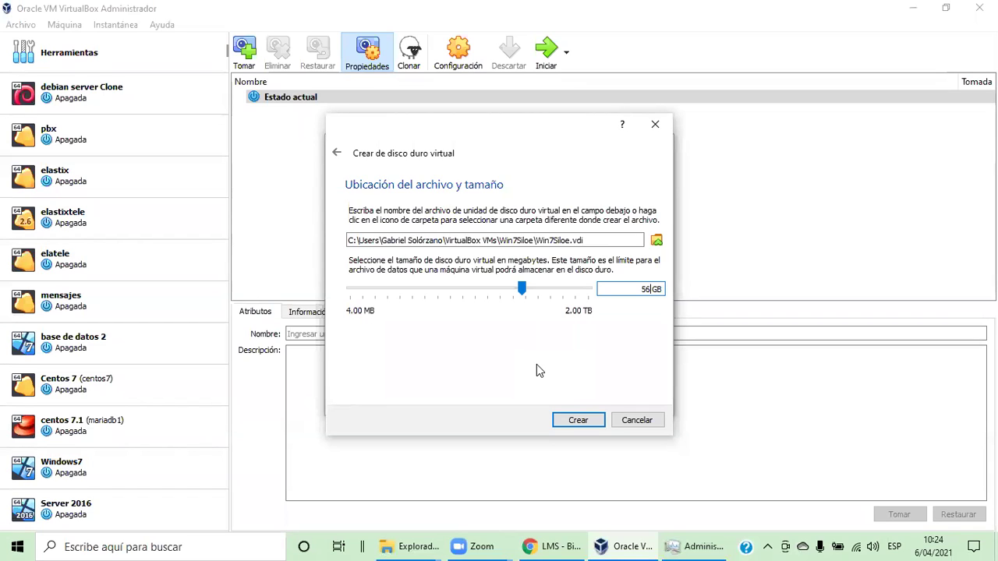
click(578, 421)
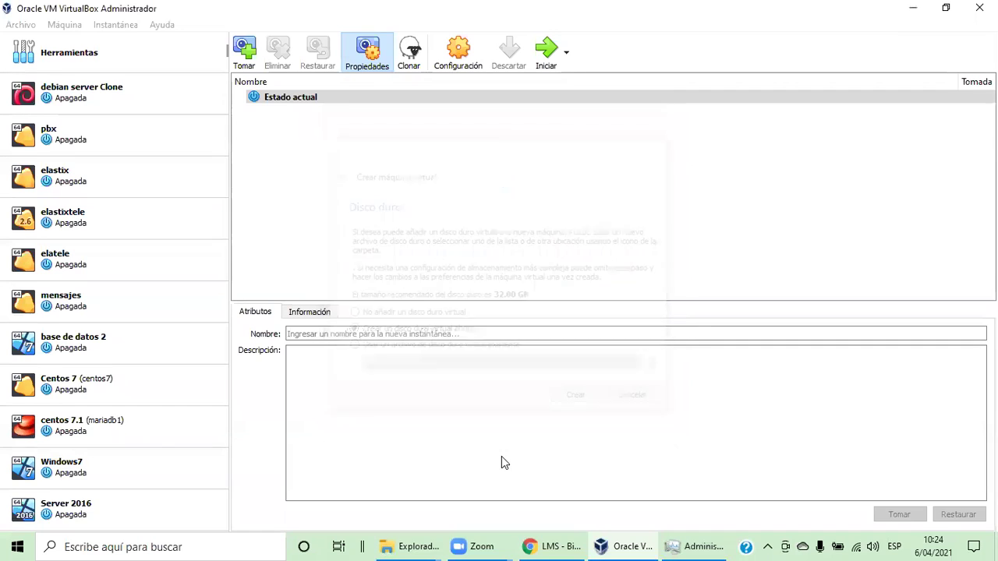
Start the new Win7Siloe virtual machine
scroll(65, 144, up, 3)
scroll(43, 265, down, 2)
scroll(42, 261, up, 3)
scroll(39, 246, down, 2)
scroll(33, 288, up, 2)
scroll(28, 319, down, 3)
scroll(25, 335, up, 3)
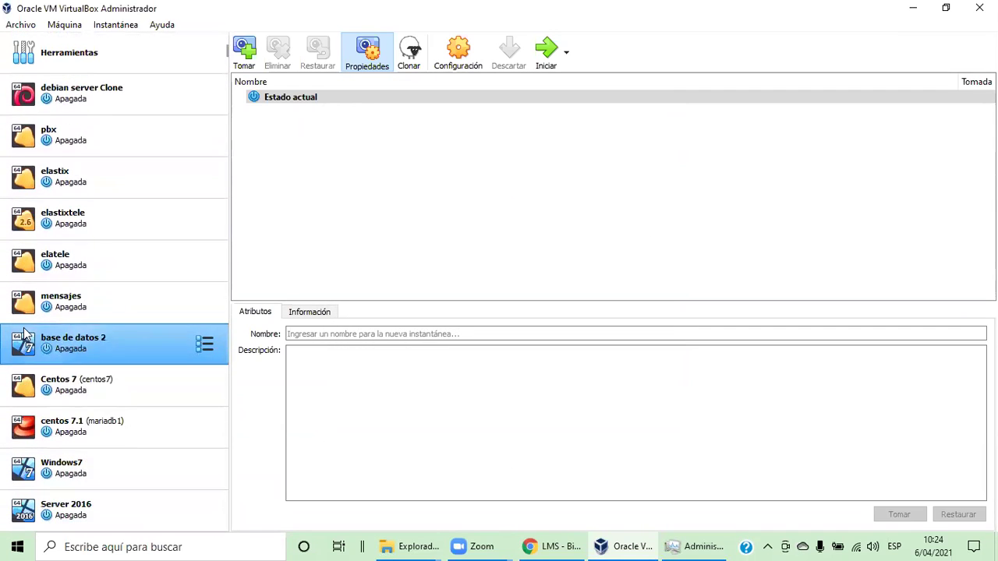
scroll(25, 334, down, 2)
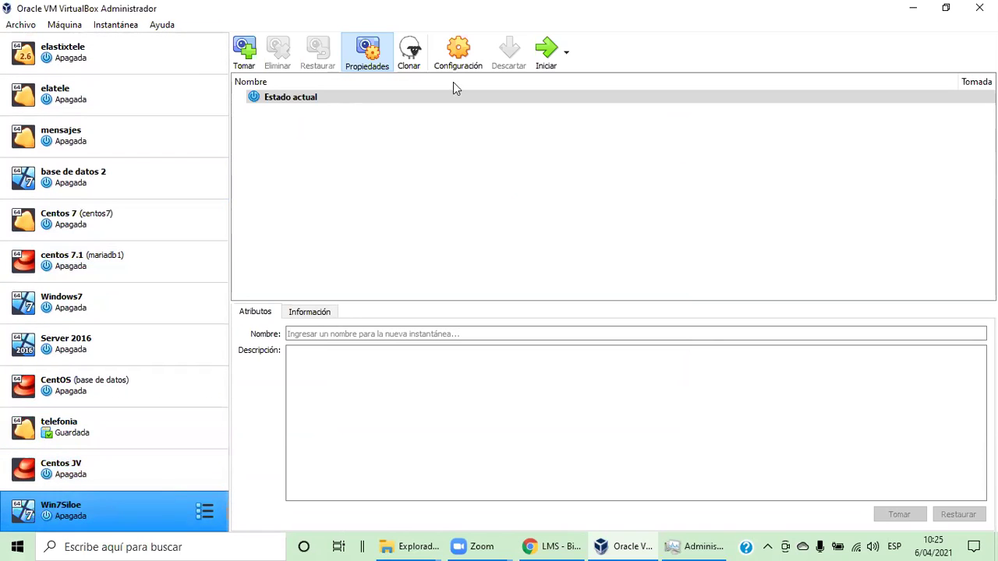
click(545, 53)
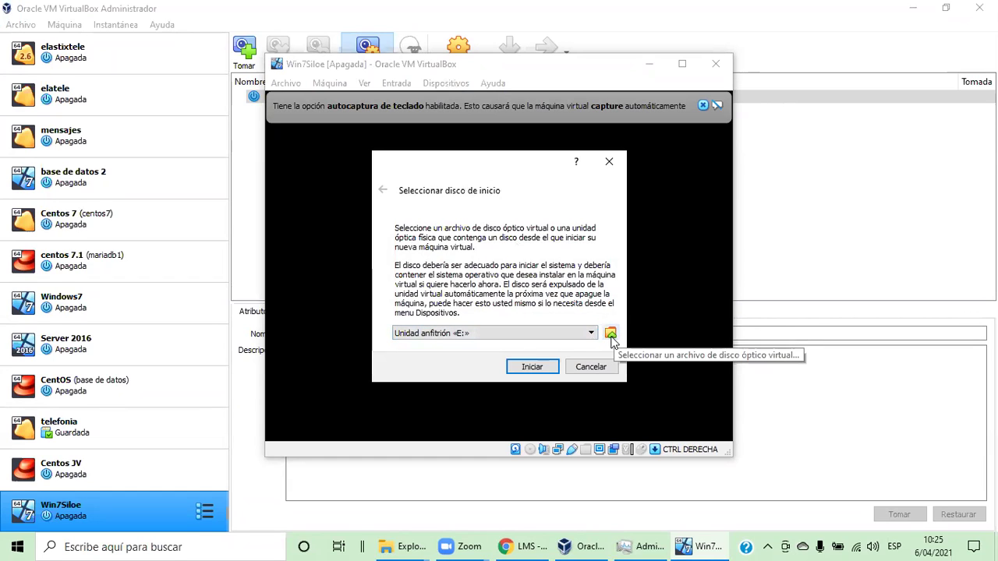
Select en_windows_7_professional_x64_dvd.iso as the start-up disk and boot from it
click(611, 334)
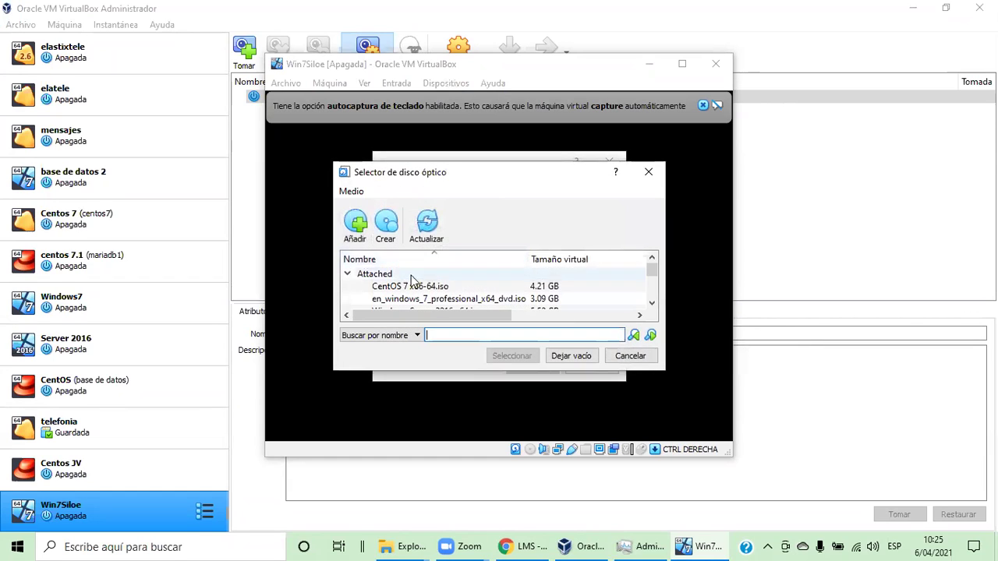
scroll(382, 264, down, 1)
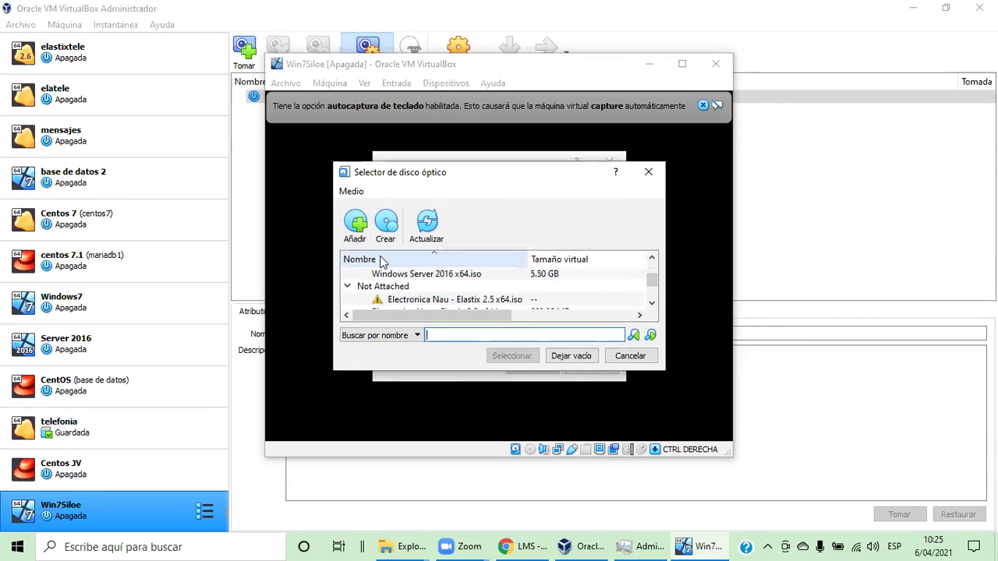
drag(394, 174, 708, 155)
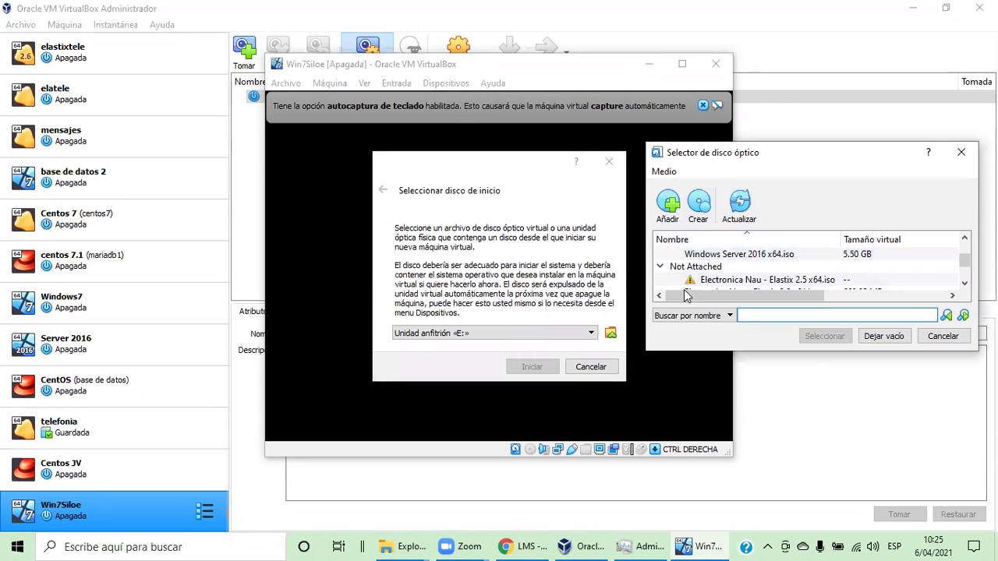
click(962, 153)
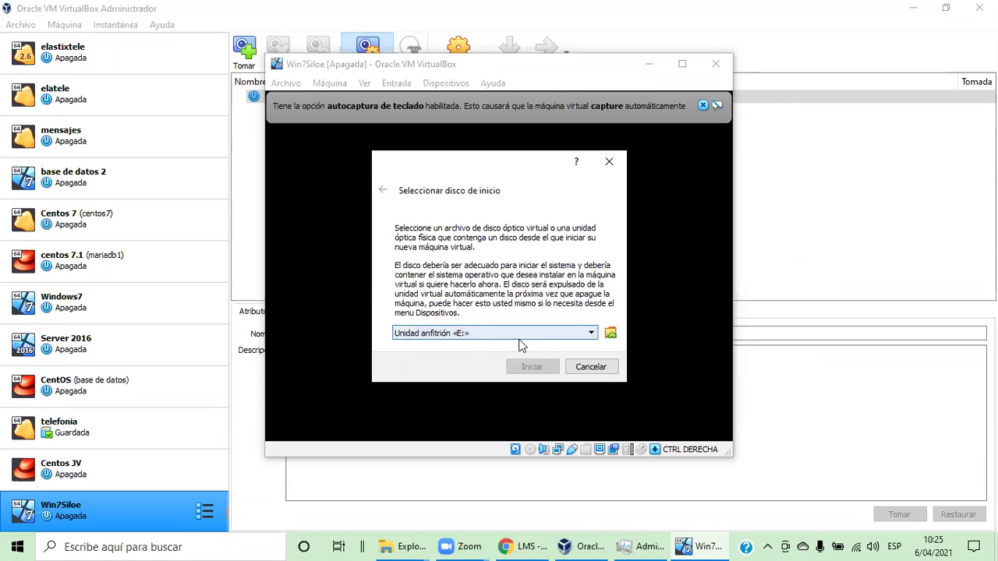
click(447, 336)
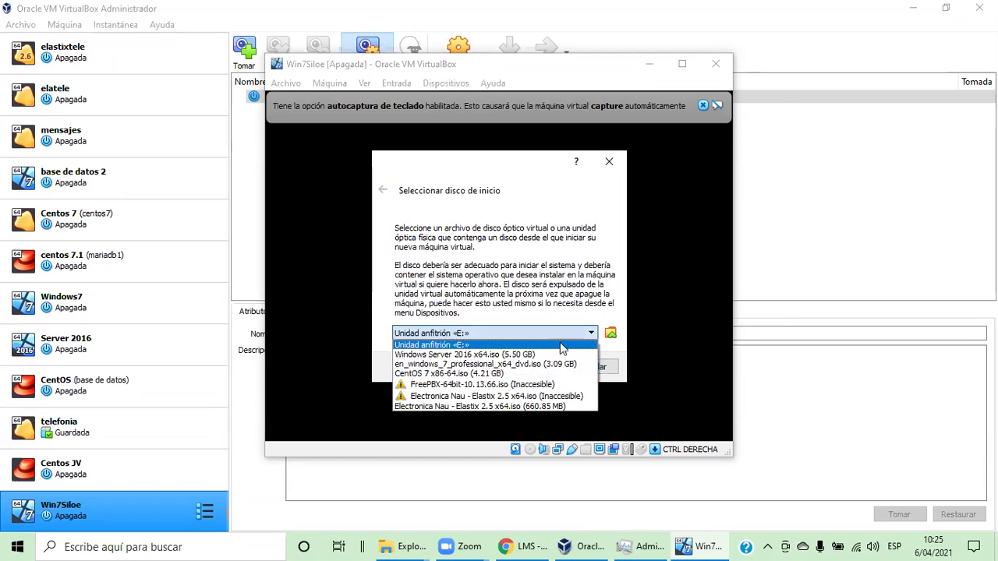
click(611, 333)
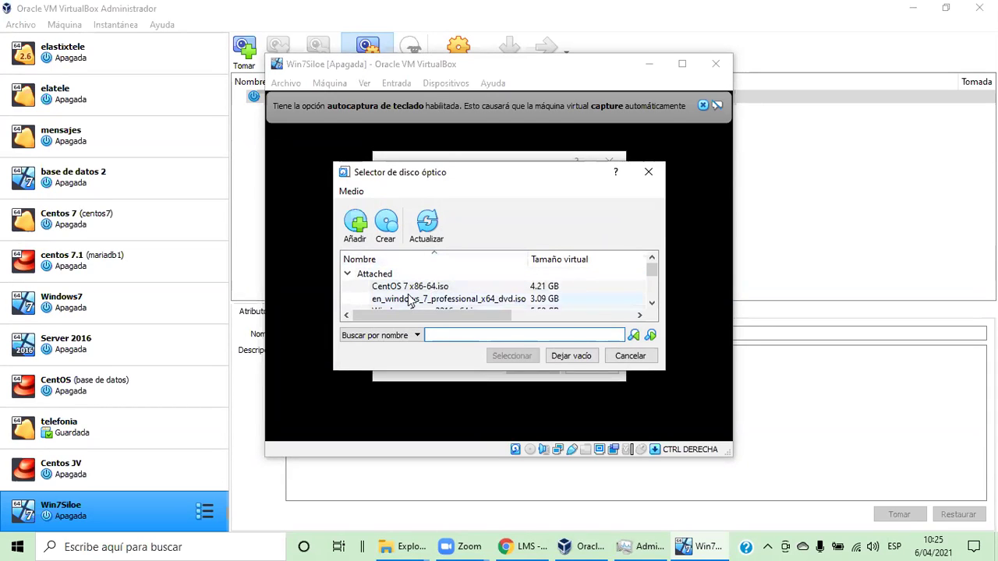
scroll(411, 301, down, 1)
scroll(436, 294, up, 1)
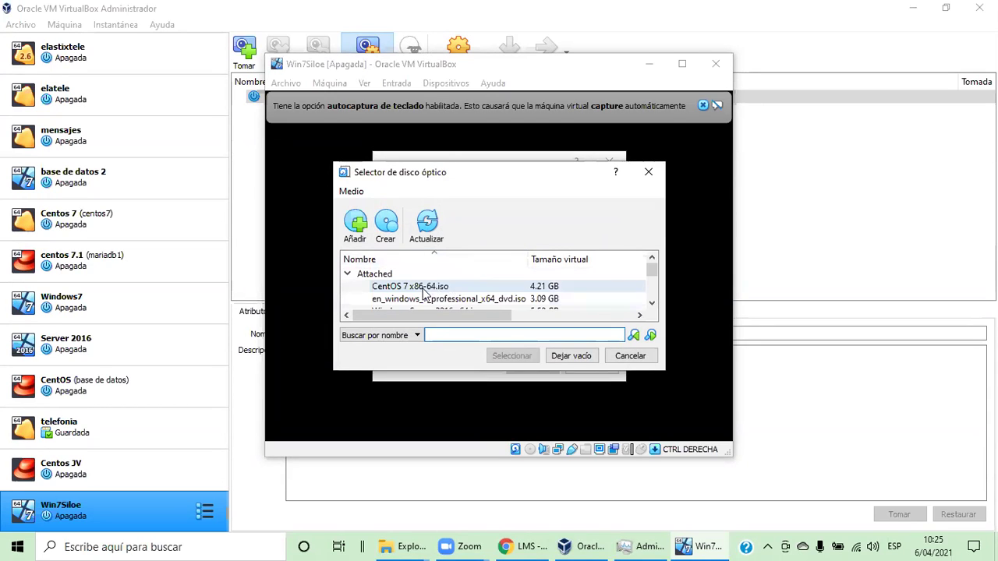
click(435, 303)
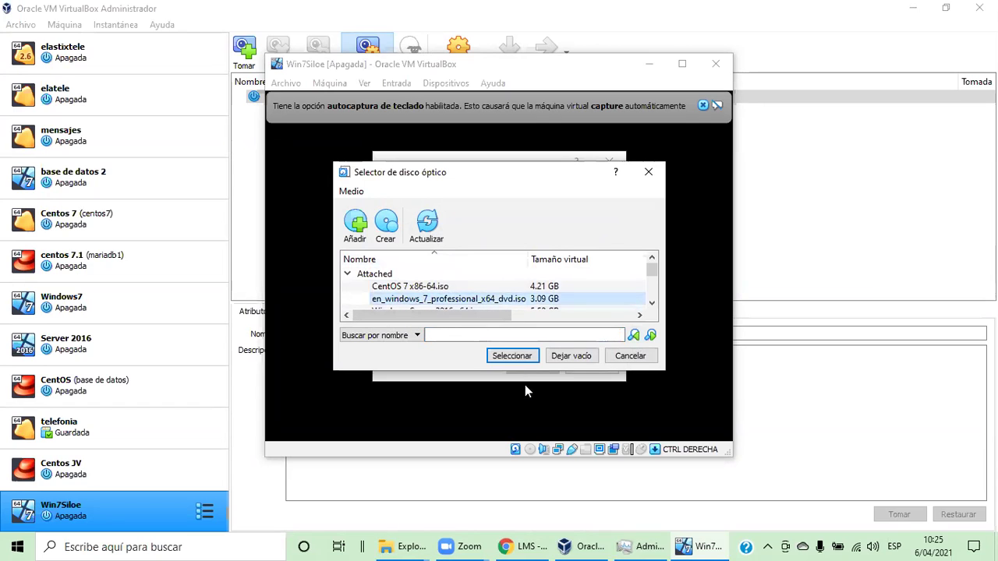
click(512, 357)
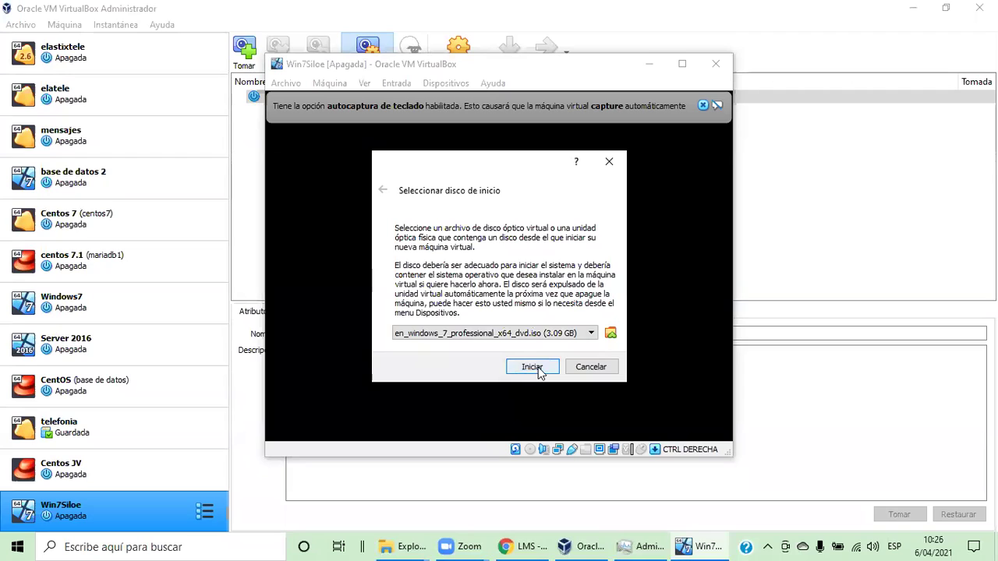
click(538, 367)
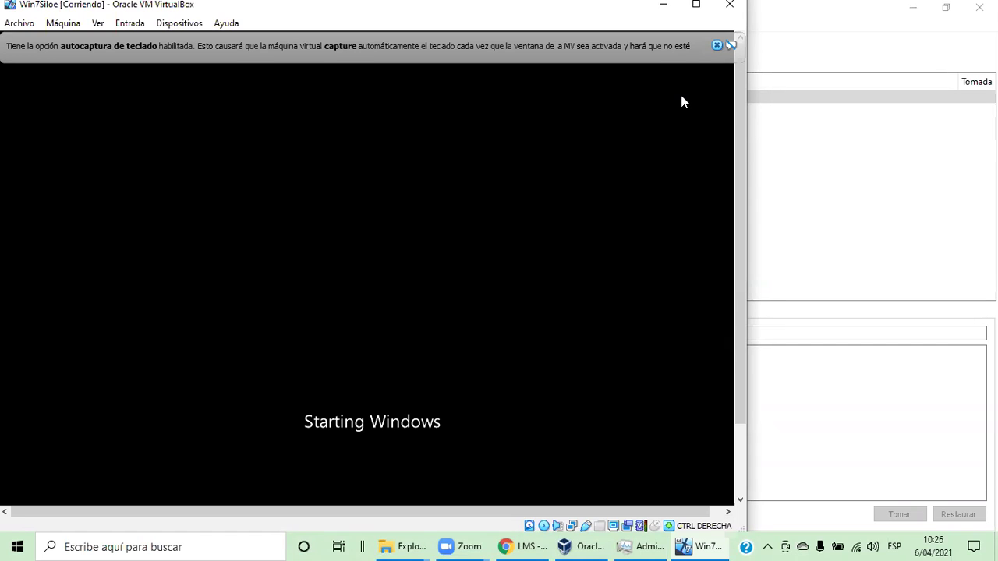
Close the keyboard auto-capture notice while Windows setup loads
click(716, 45)
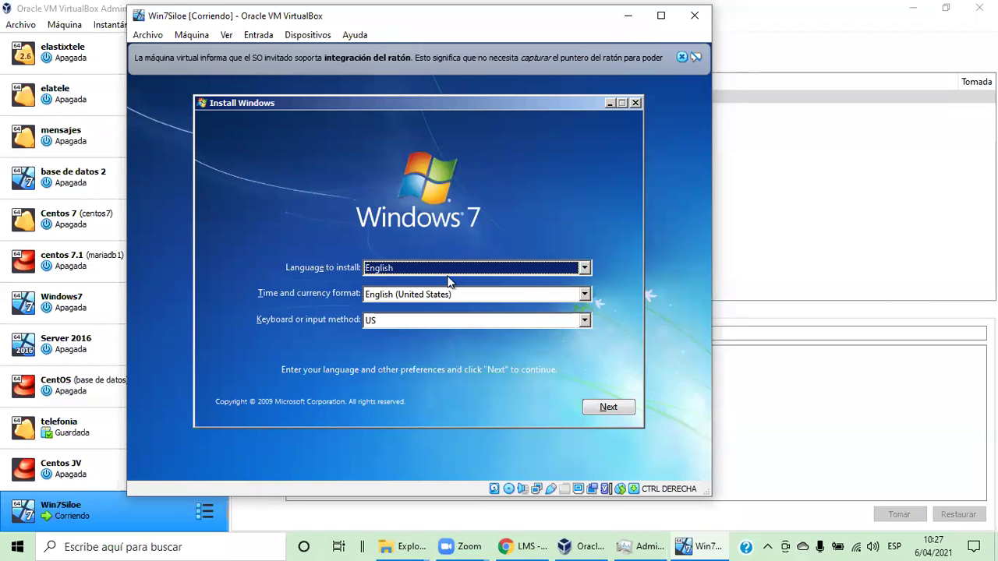
Keep English as the language, choose Spanish (Guatemala) time and currency format, and continue
click(584, 269)
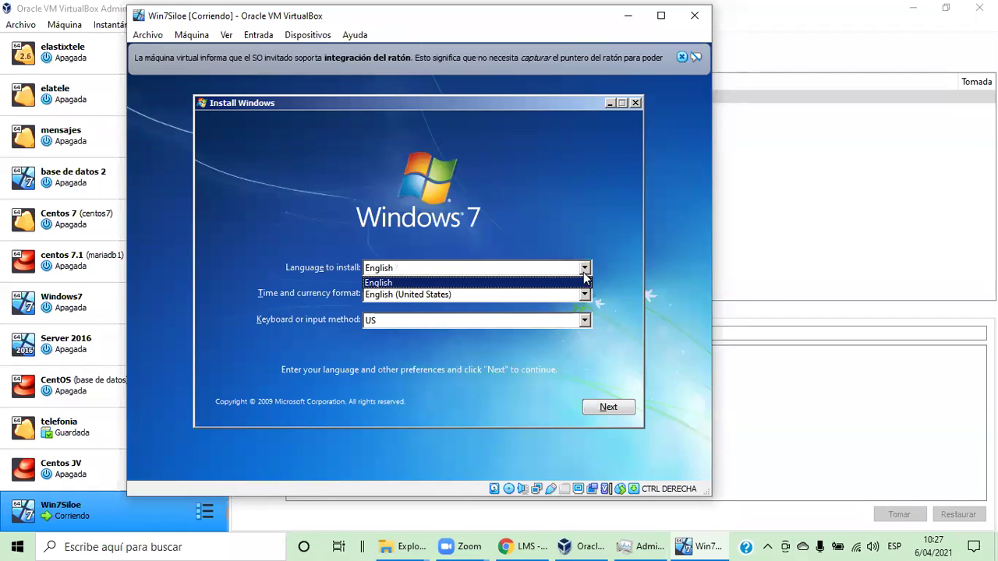
click(585, 278)
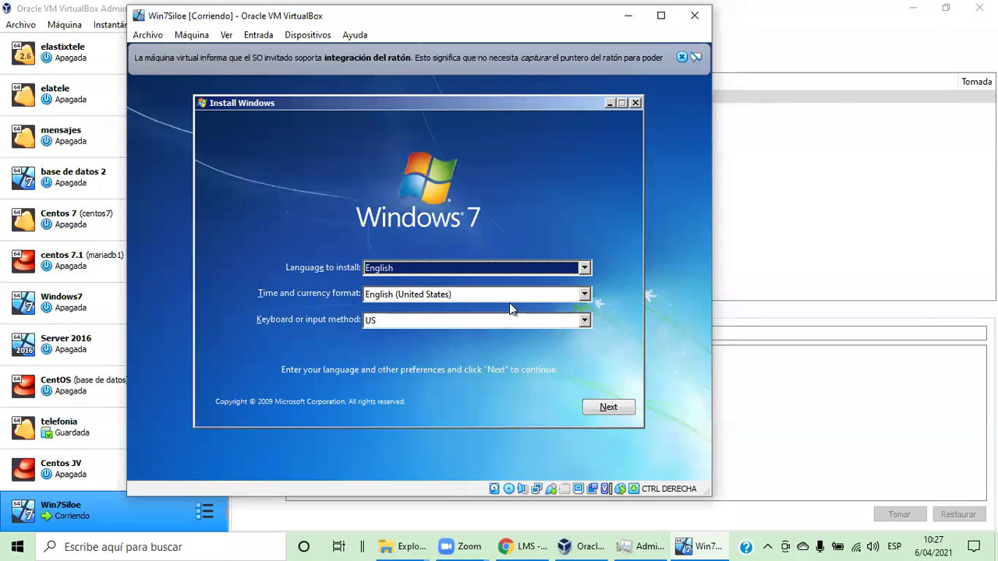
click(584, 295)
scroll(509, 339, up, 2)
scroll(503, 340, down, 6)
scroll(503, 340, down, 20)
scroll(503, 340, down, 5)
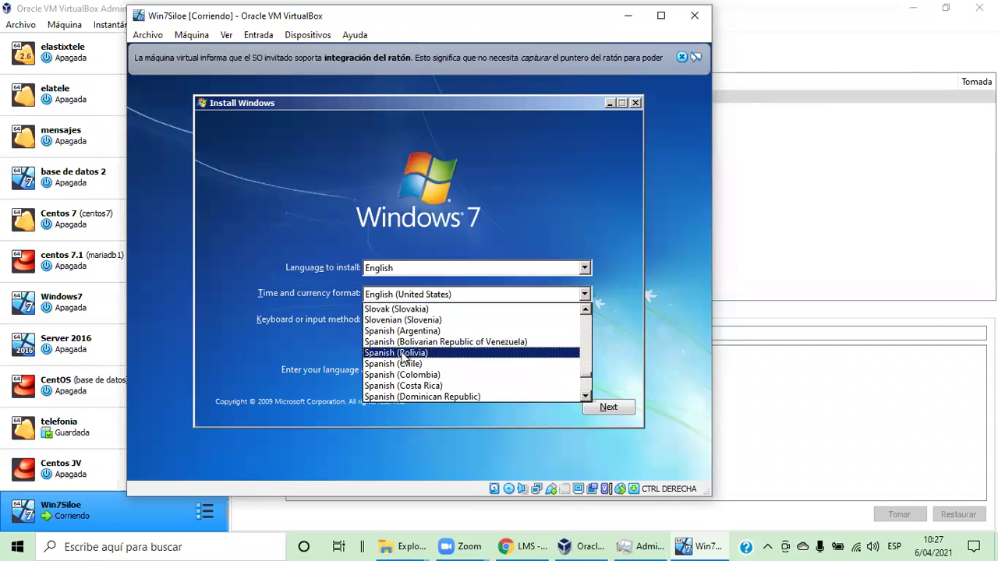
scroll(412, 381, down, 1)
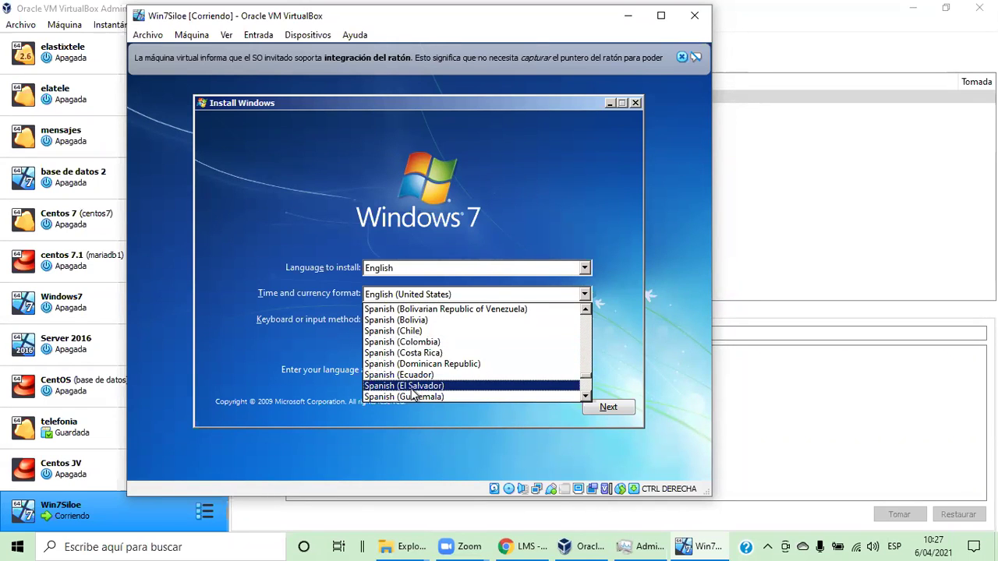
click(411, 395)
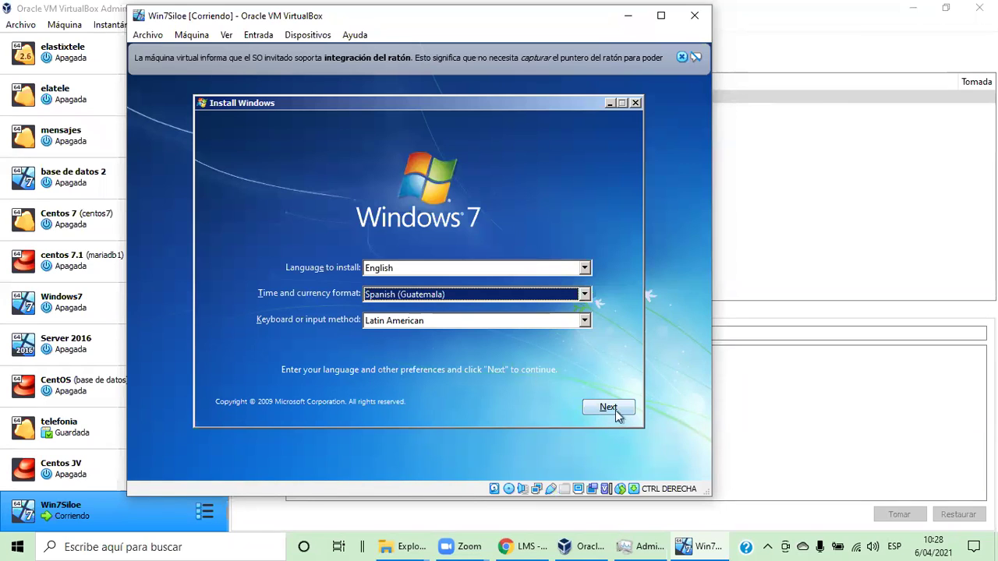
click(620, 408)
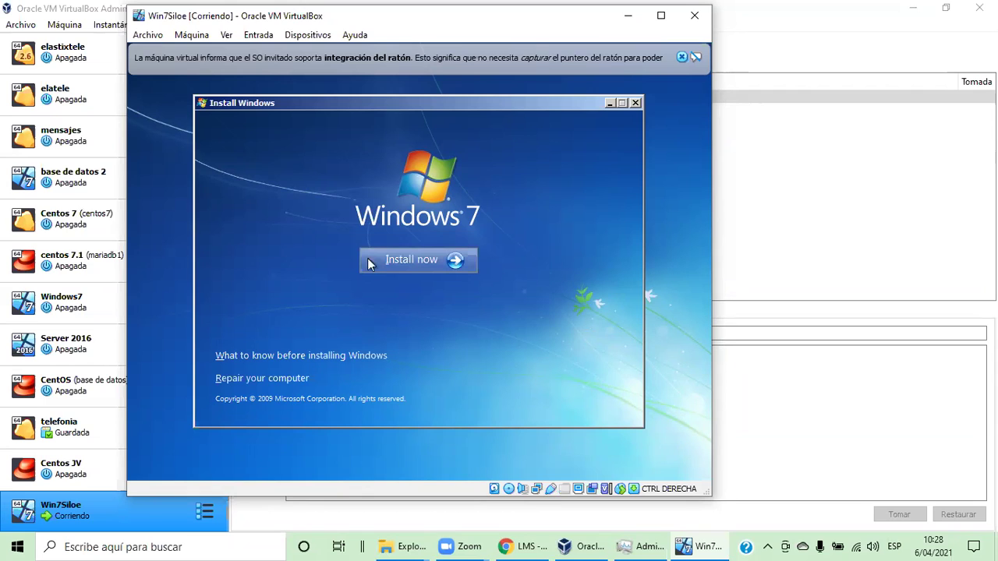
Start the Windows 7 installation and accept the license terms
click(423, 255)
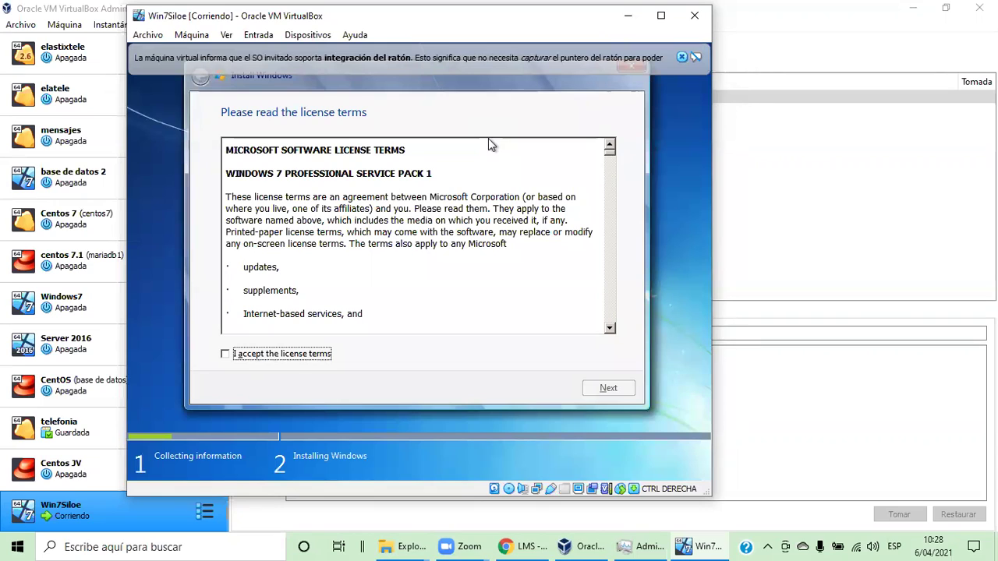
click(226, 355)
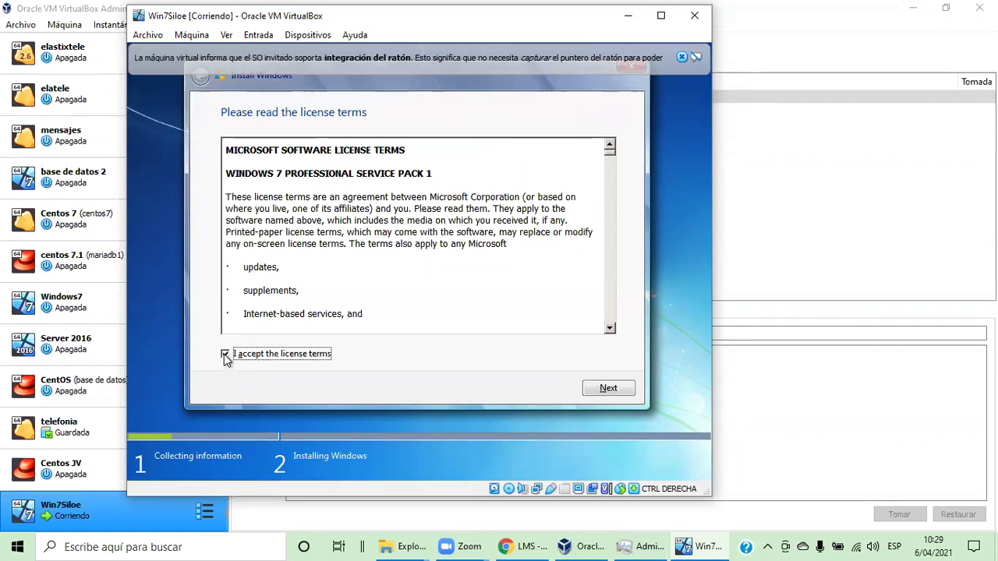
click(606, 389)
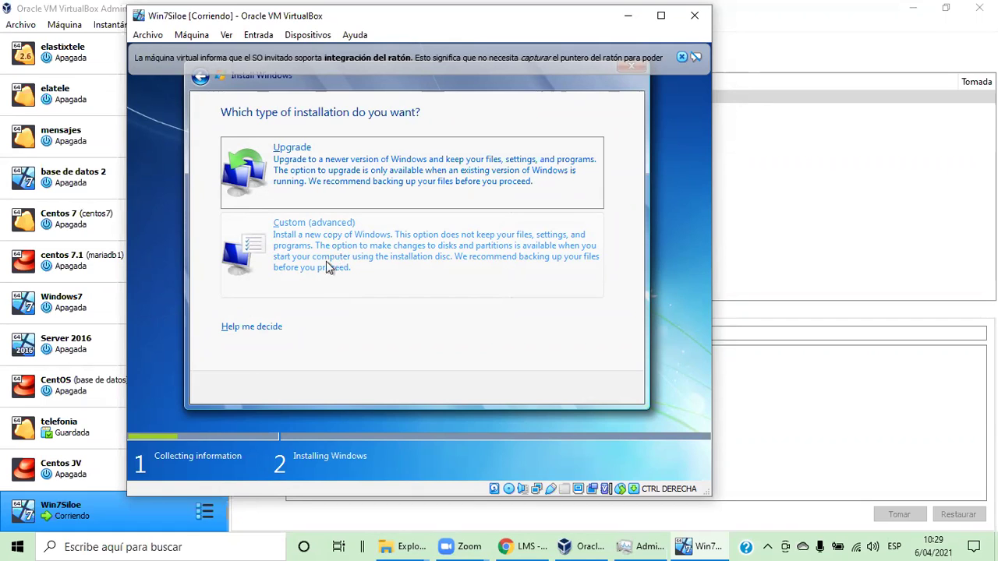
Choose Custom (advanced) and install Windows onto Disk 0's 56.0 GB unallocated space
click(327, 264)
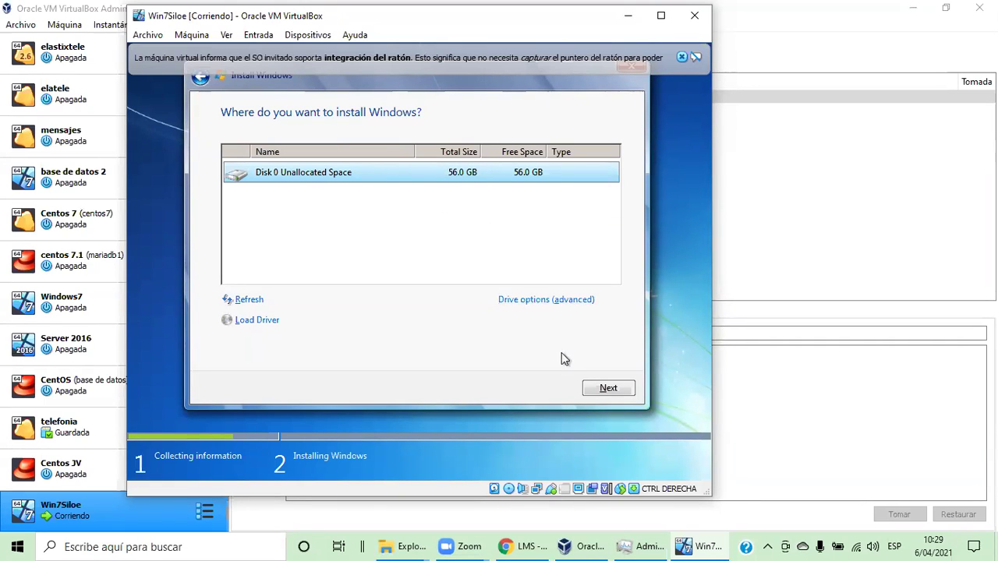
click(624, 392)
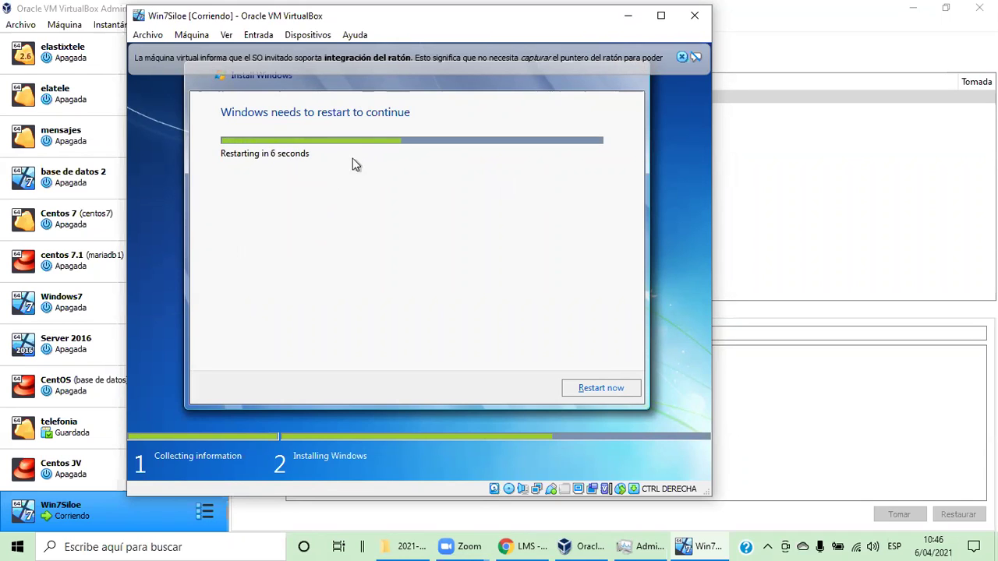
Restart the Win7Siloe virtual machine immediately once Windows finishes installing files
click(627, 388)
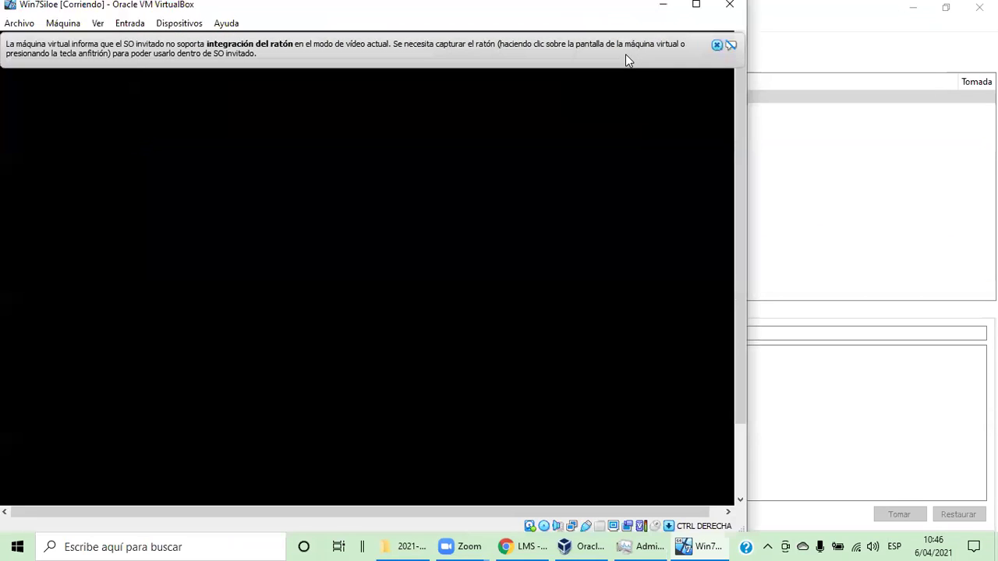
Close the mouse-integration notice bar at the top of the VM window
click(716, 46)
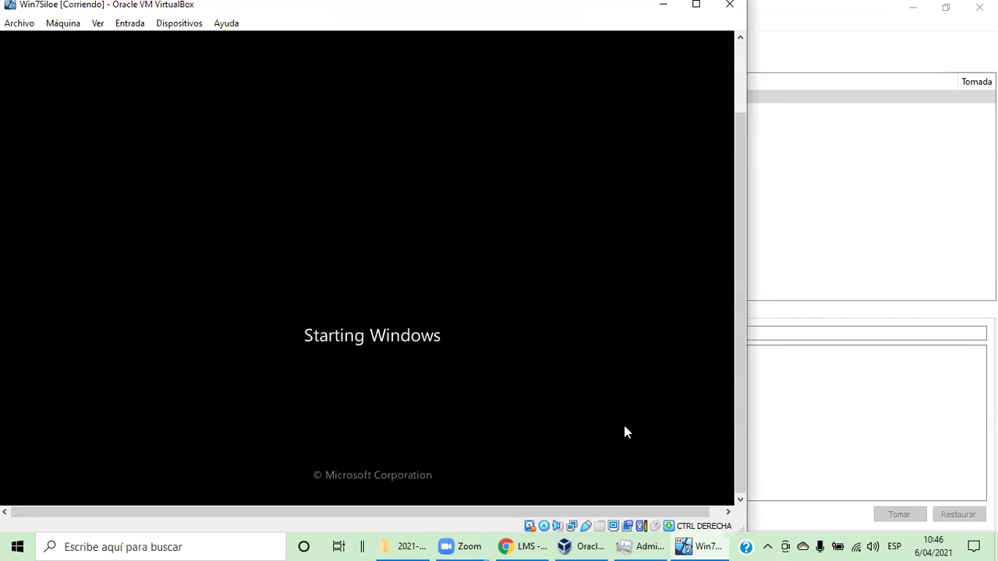
Wait while Windows 7 copies, expands and installs files and updates until first-use preparation begins
scroll(376, 333, up, 1)
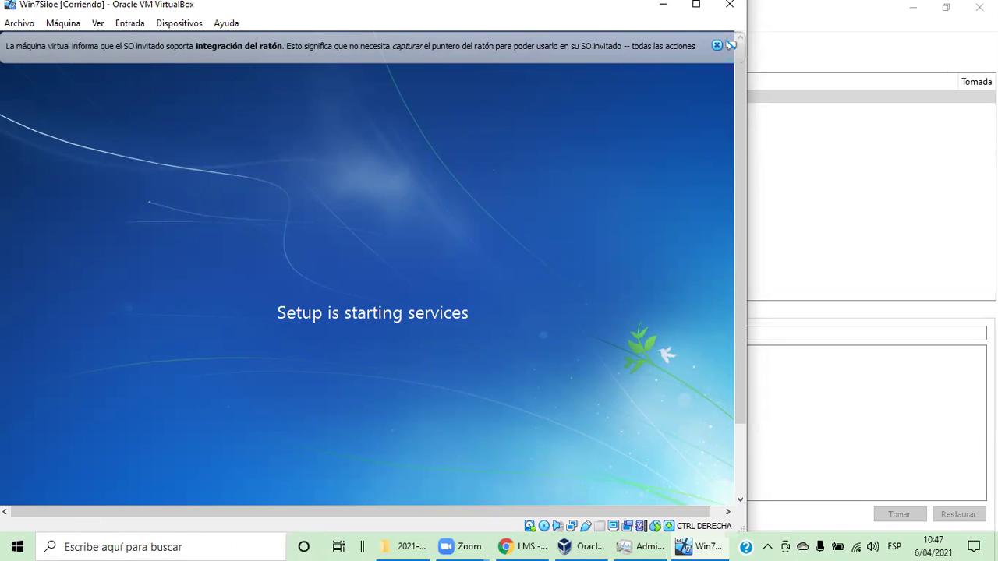
drag(82, 513, 101, 514)
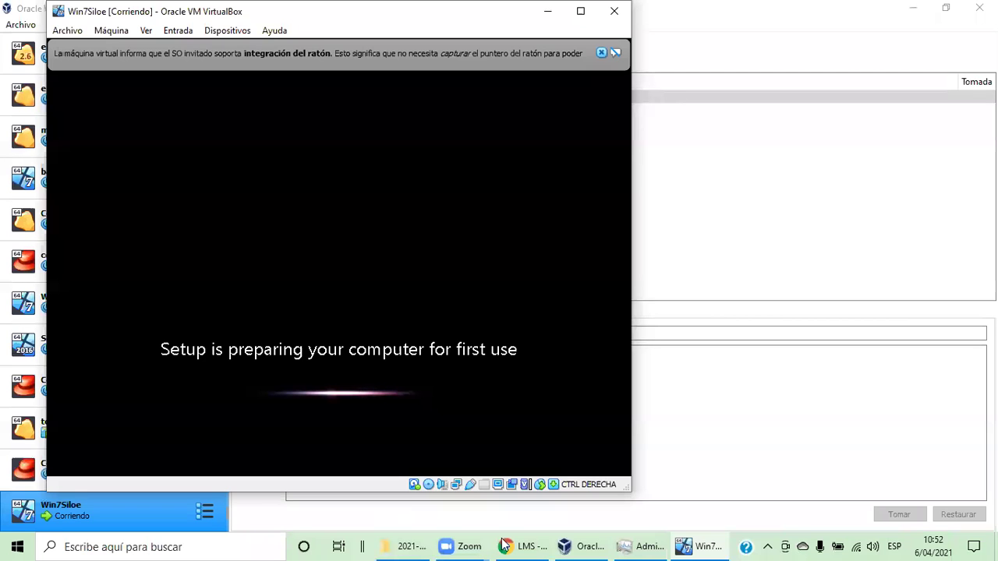
Wait for setup to prepare the computer until the user name and computer name page appears
mouse_move(403, 543)
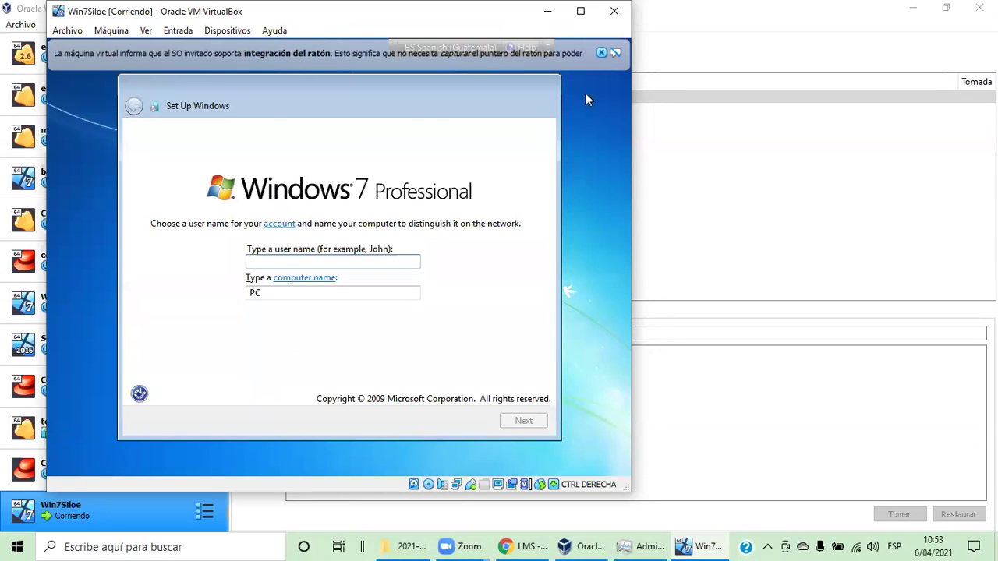
Dismiss the mouse-integration bar and type the user's name into the user name field
click(601, 53)
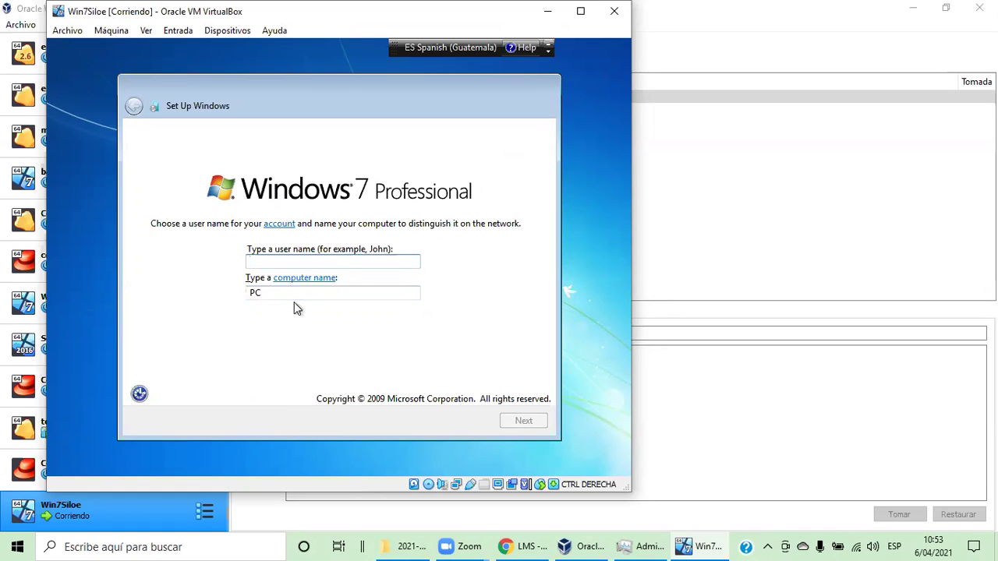
text(Gabriel)
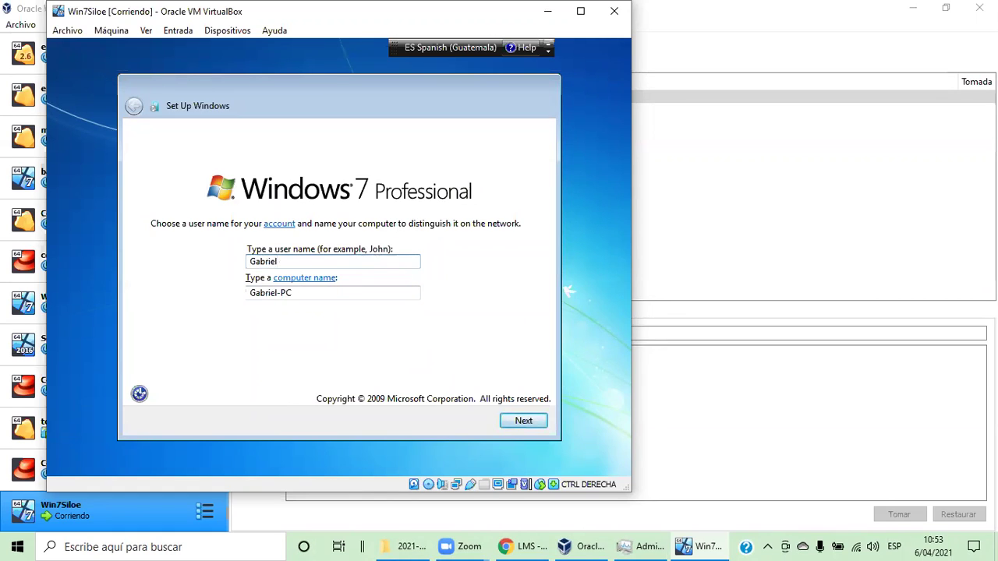
text( Solorzan)
key(Delete)
key(BackSpace)
text(_So)
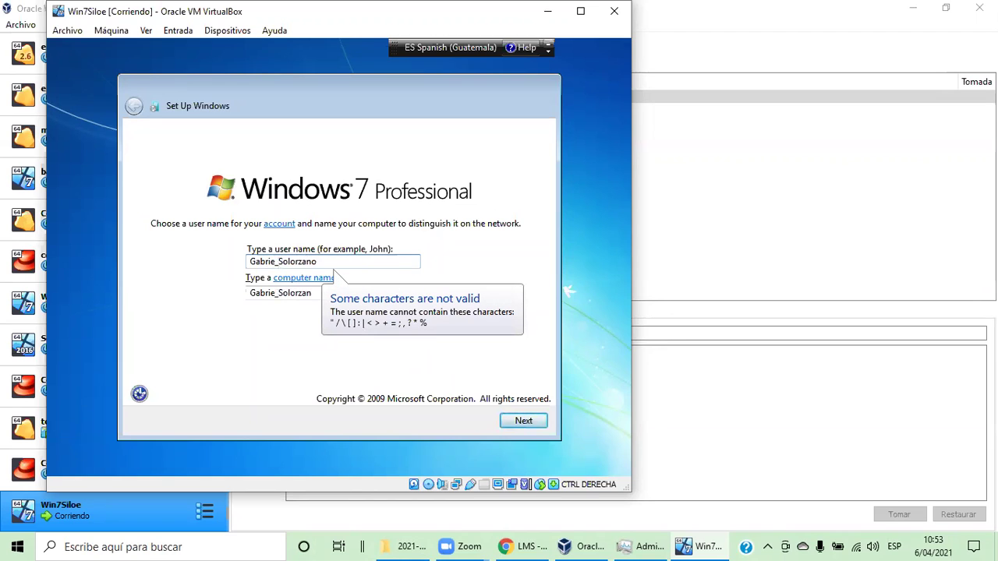
text(l)
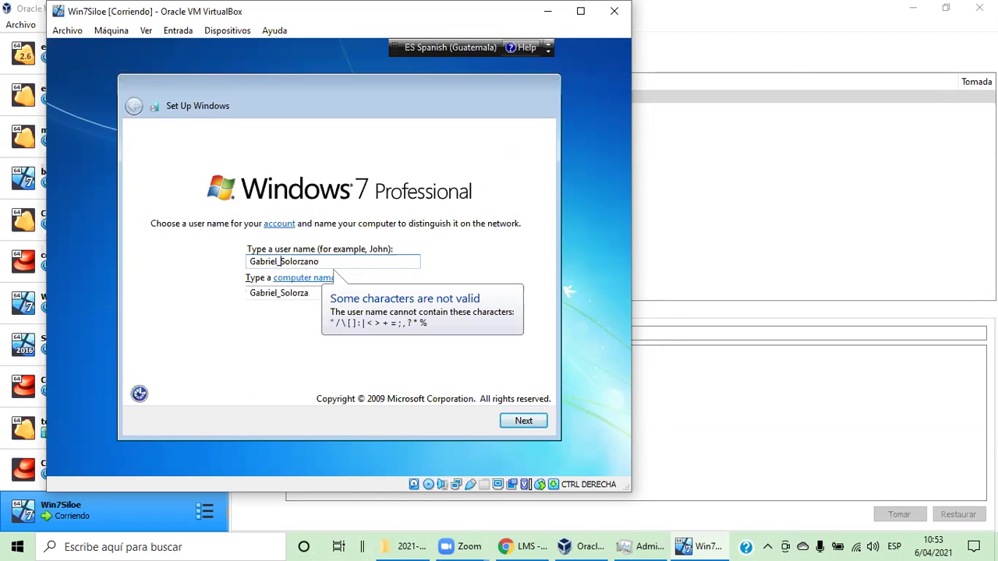
Correct the user name to the first name only and check the matching -PC computer name
key(Delete)
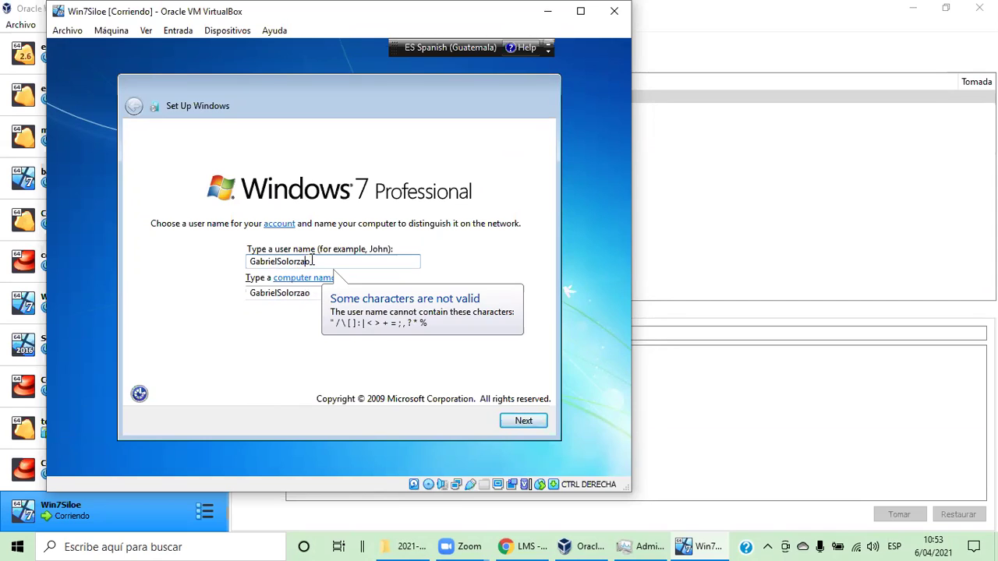
key(BackSpace)
key(BackSpace)
key(BackSpace)
key(BackSpace)
key(BackSpace)
key(BackSpace)
key(BackSpace)
key(BackSpace)
key(BackSpace)
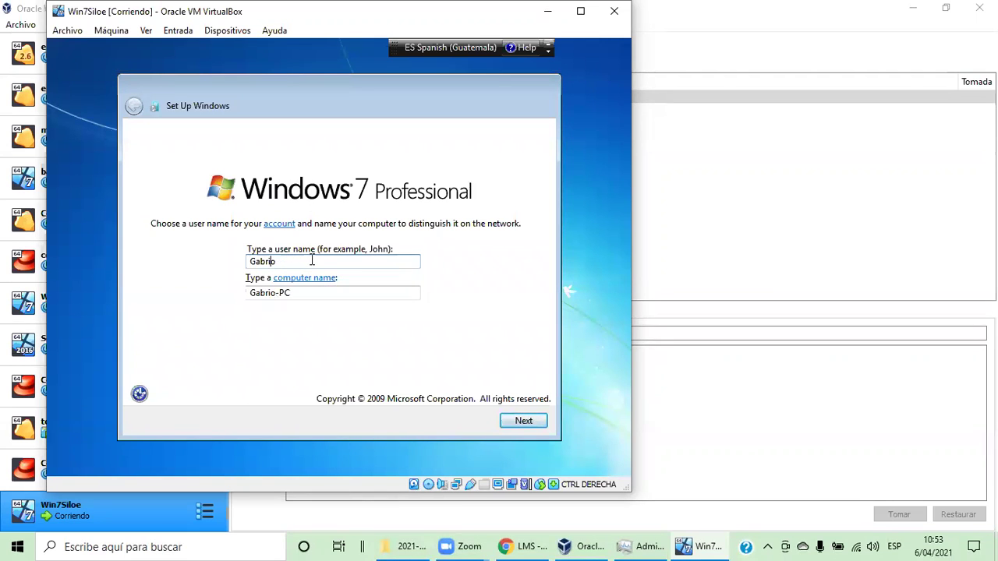
key(BackSpace)
text(el)
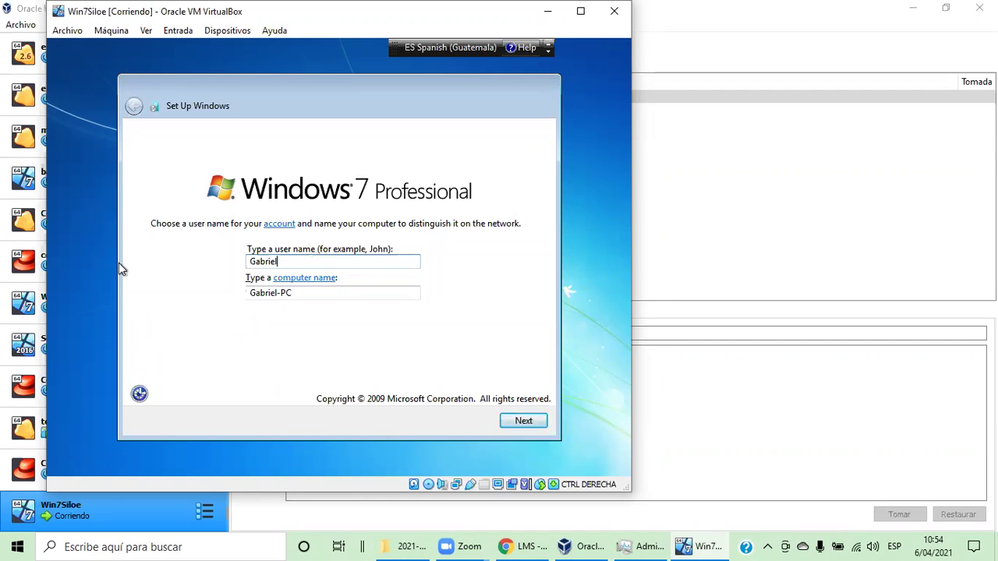
drag(266, 292, 249, 293)
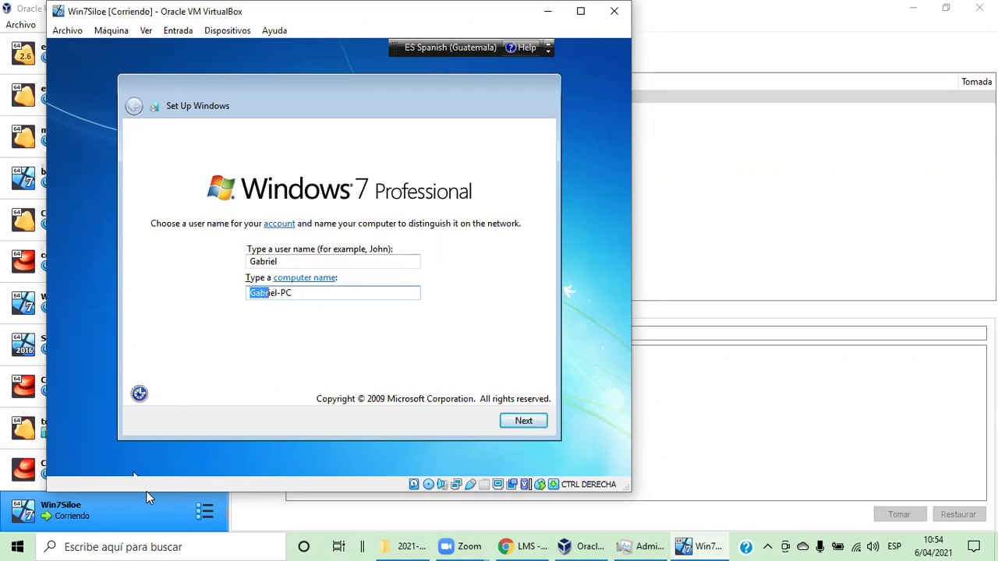
click(198, 546)
text(panel)
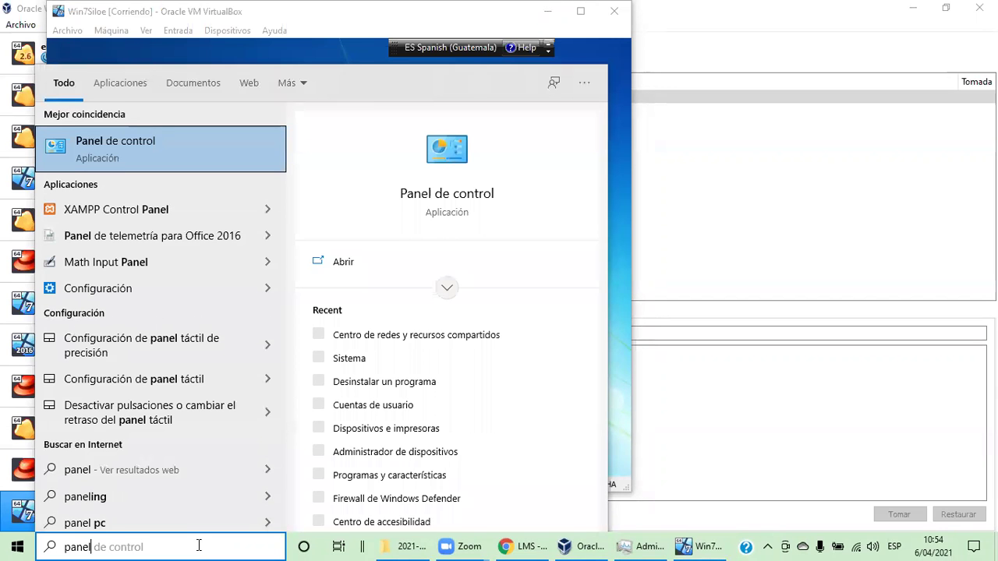
click(166, 490)
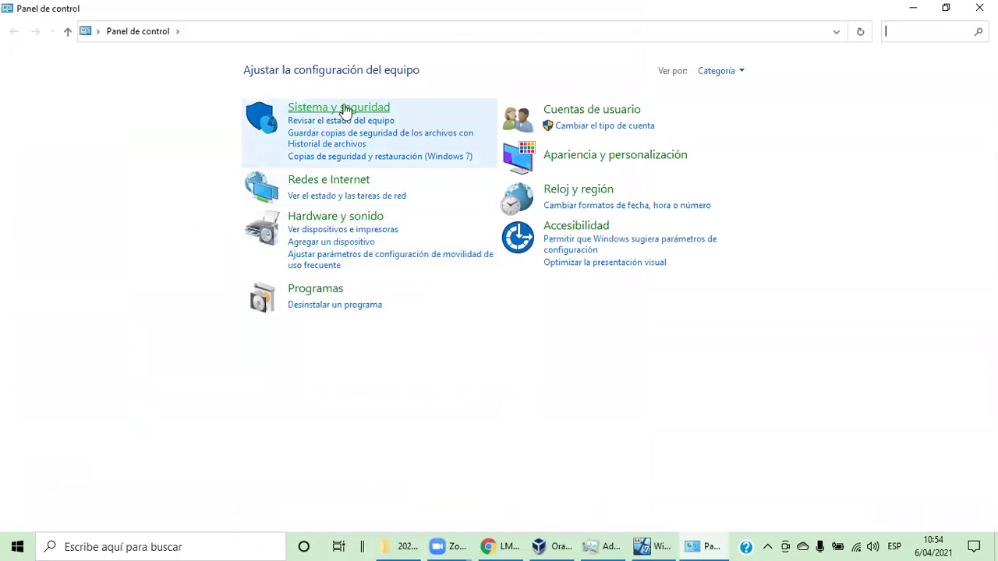
click(346, 110)
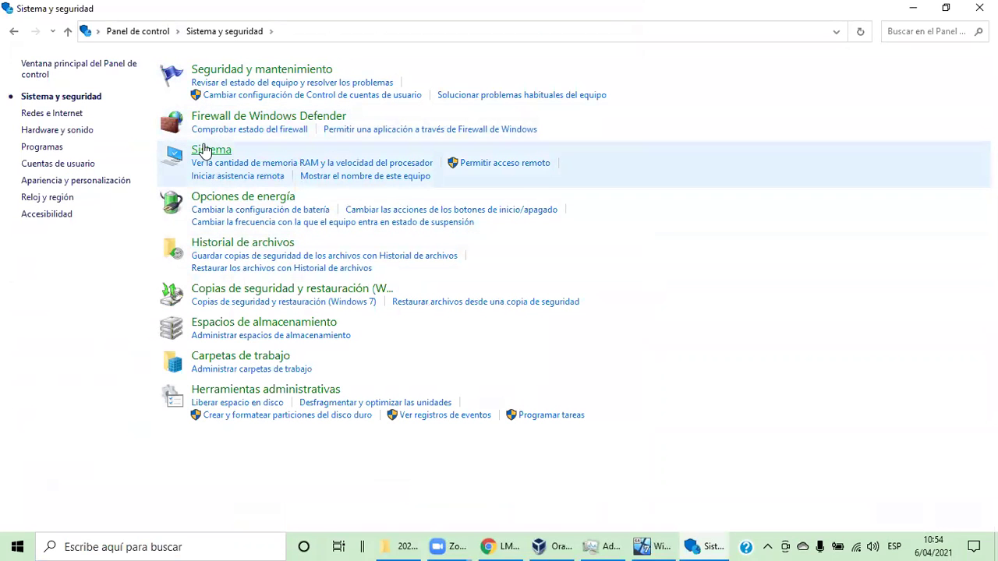
click(205, 150)
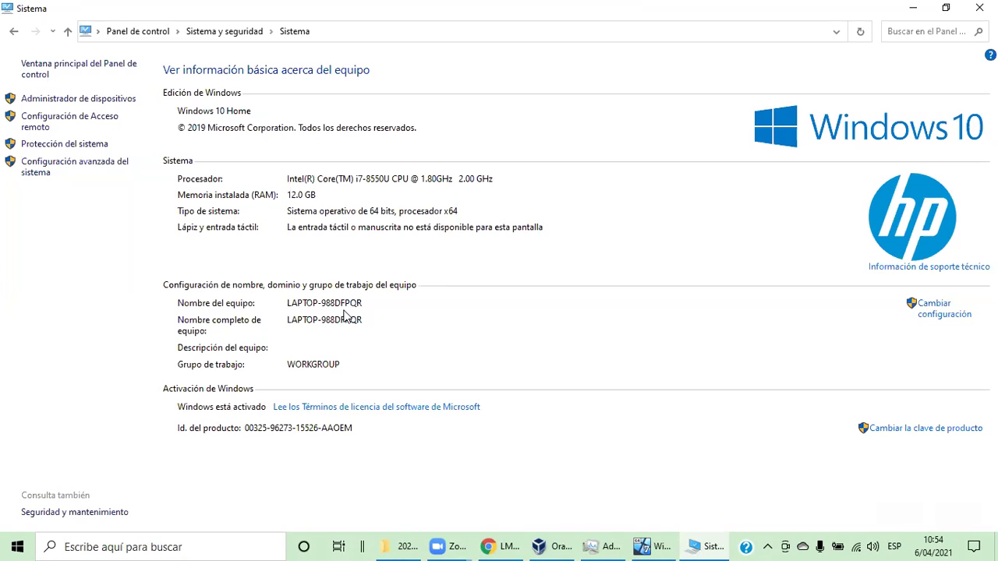
click(912, 8)
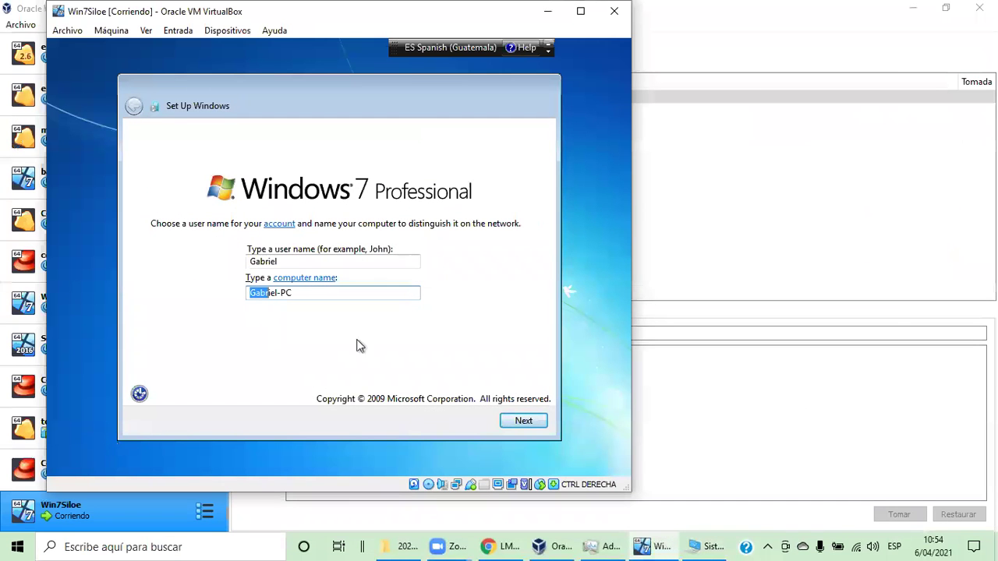
Confirm the names, then set and retype the account password and add a password hint
click(535, 424)
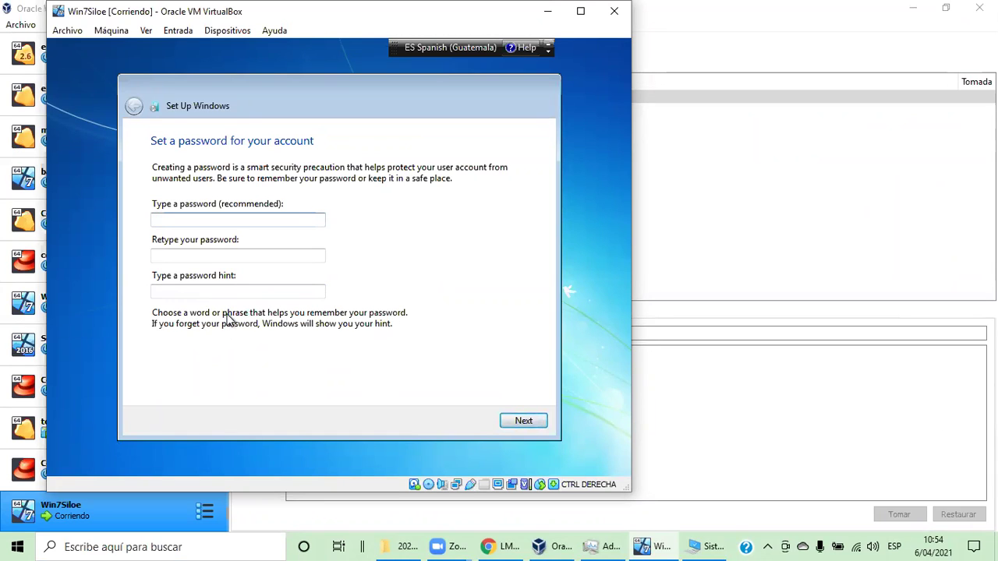
click(270, 255)
click(266, 219)
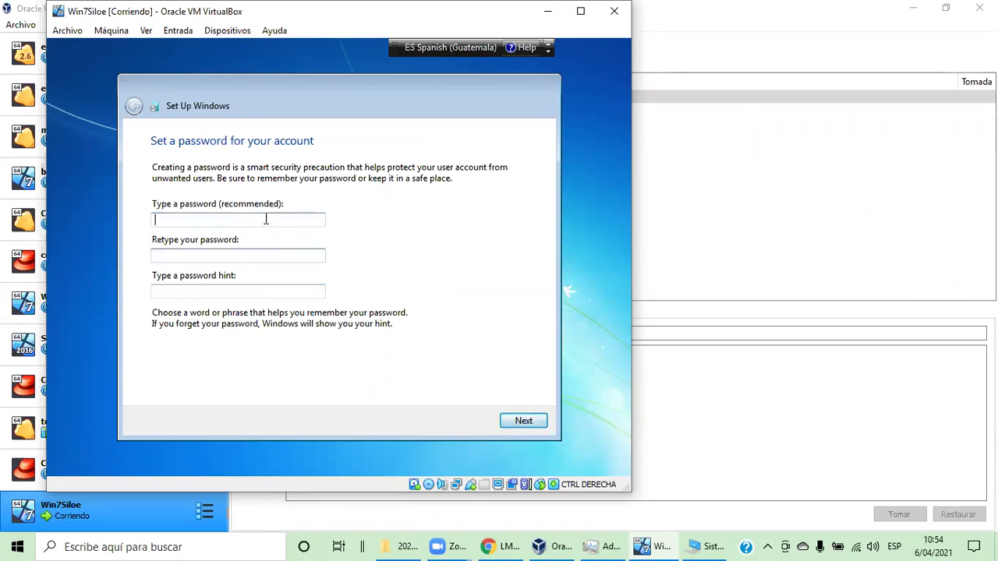
text(•••)
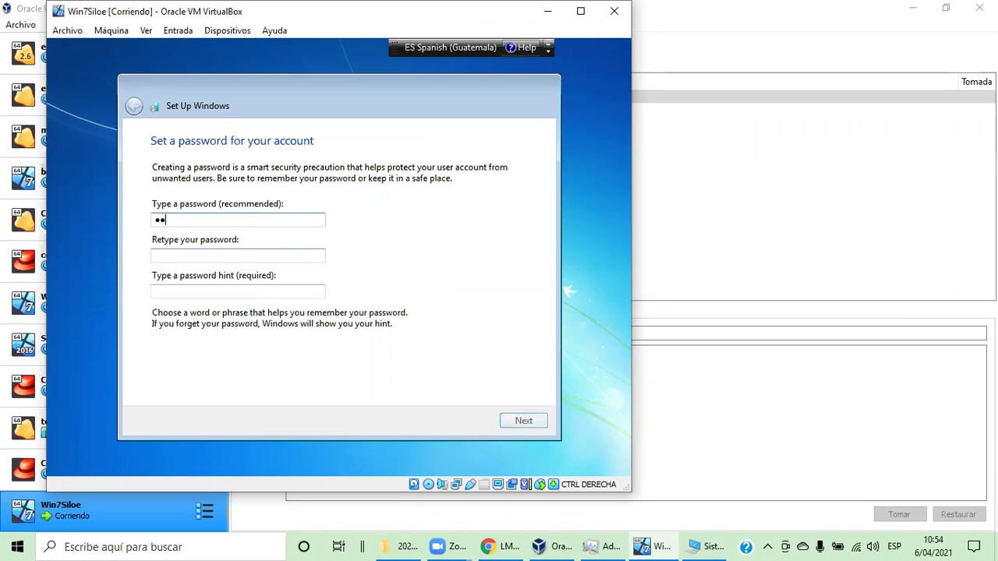
click(275, 253)
text(123)
key(Tab)
text(123)
click(519, 419)
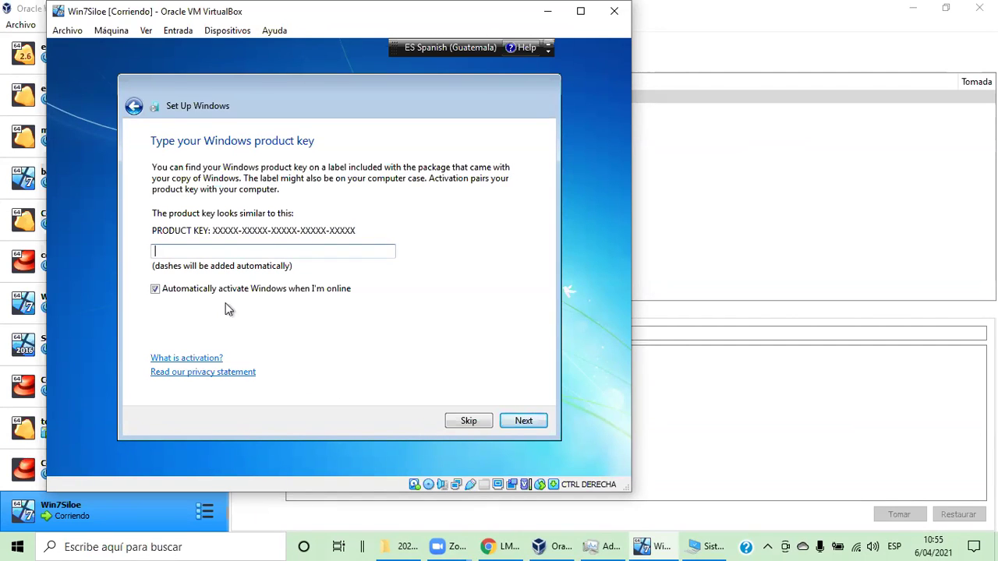
Skip the product key and choose Use recommended settings for Windows updates
click(470, 421)
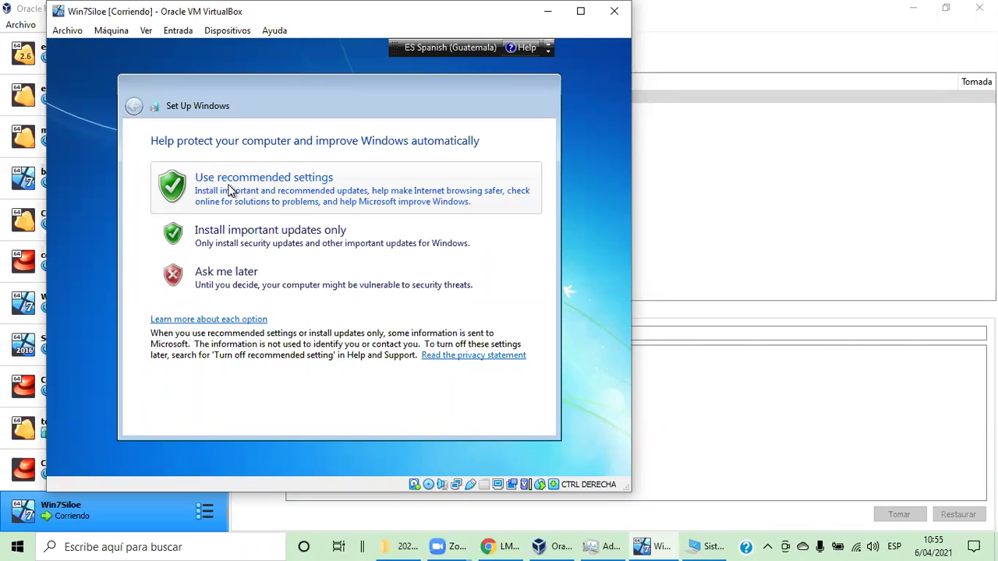
click(229, 192)
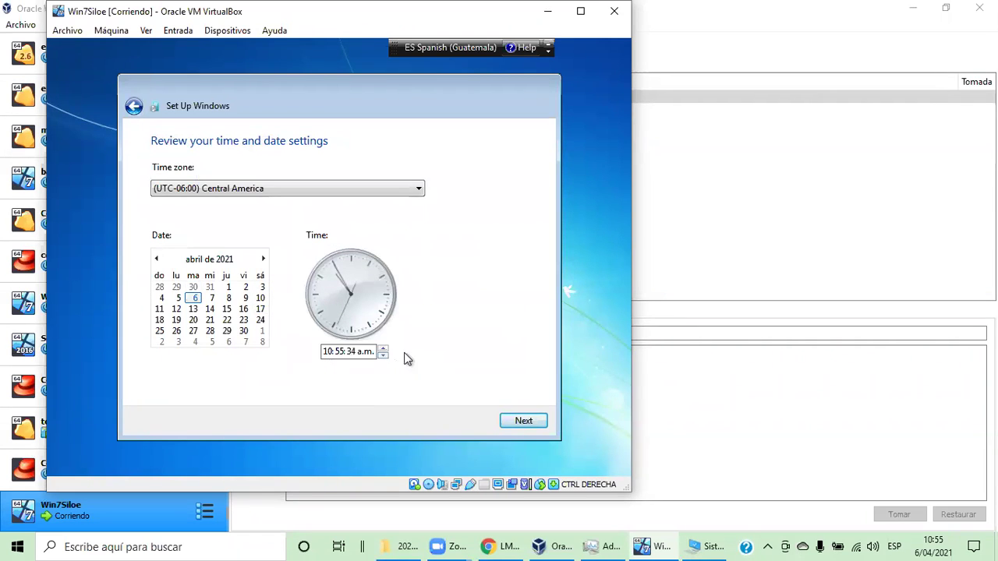
Accept the Central America time settings, choose Home network, and pause the VM via Máquina > Pausar
click(521, 424)
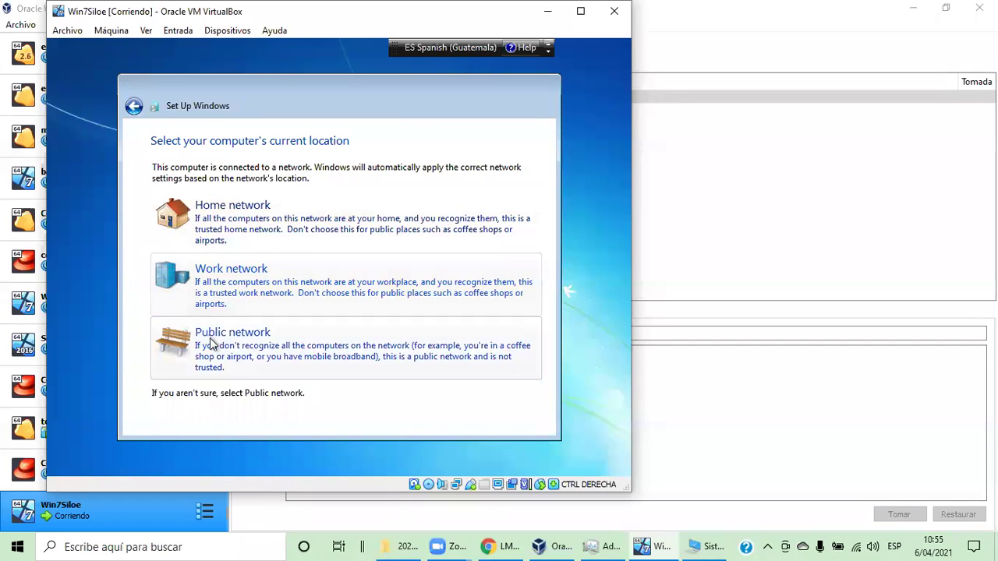
click(242, 232)
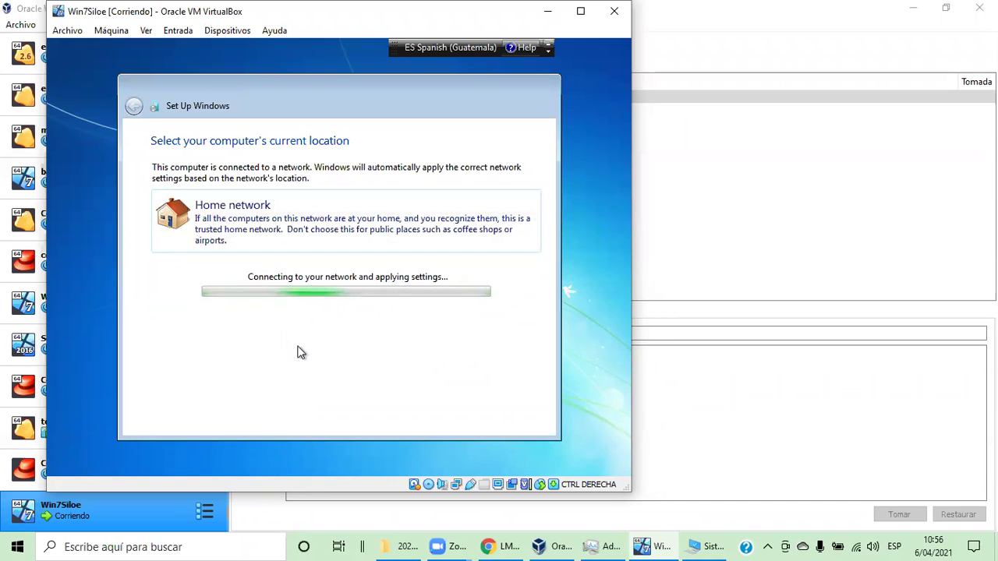
click(110, 33)
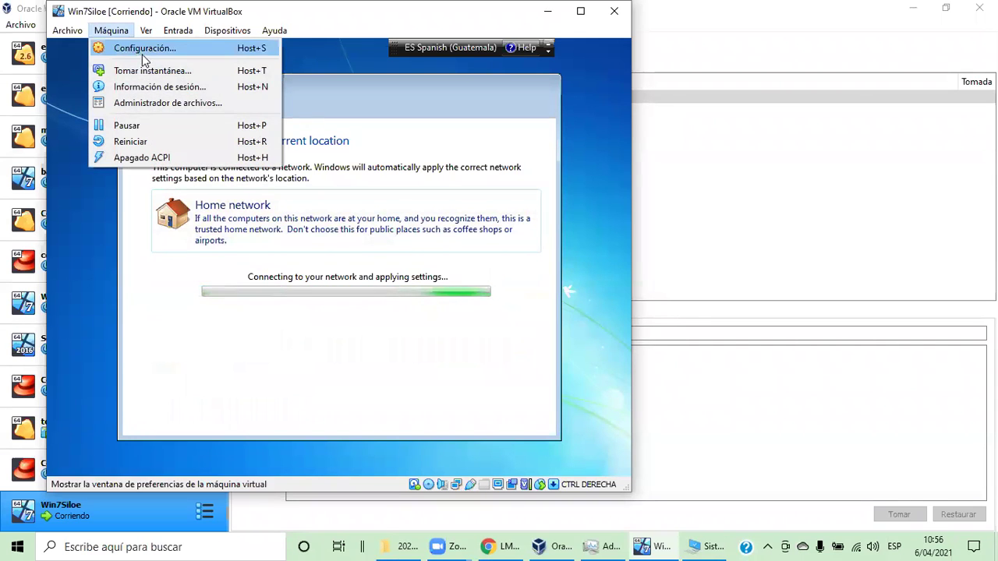
click(153, 125)
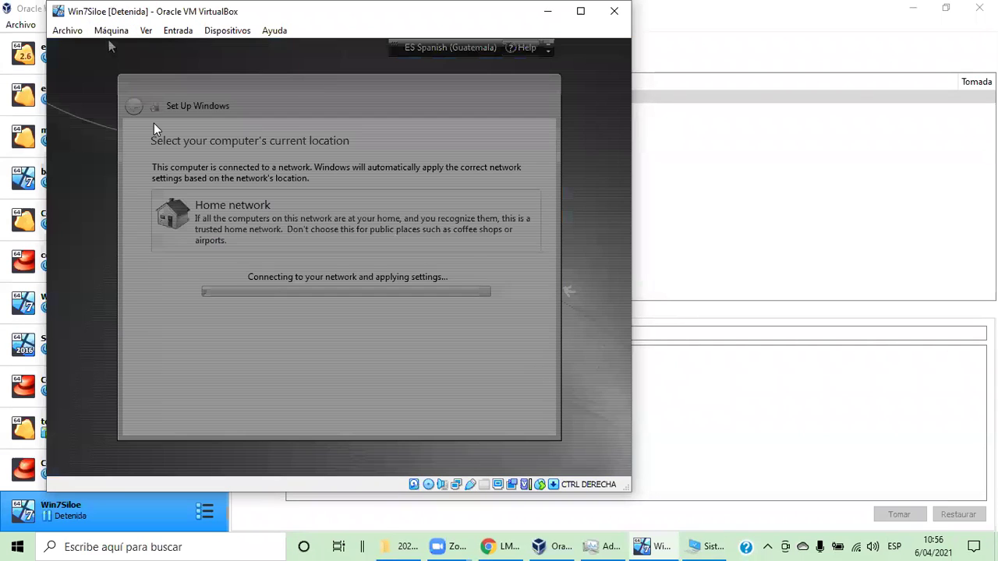